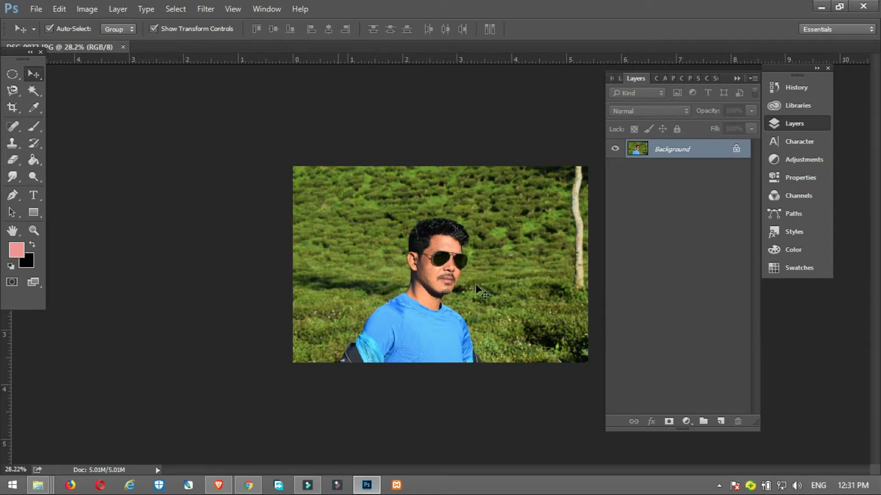
- Pick the Pen tool in Path mode and duplicate the photo's Background layer
{"action": "scroll", "coordinate": [456, 246], "scroll_direction": "down", "scroll_amount": 2}
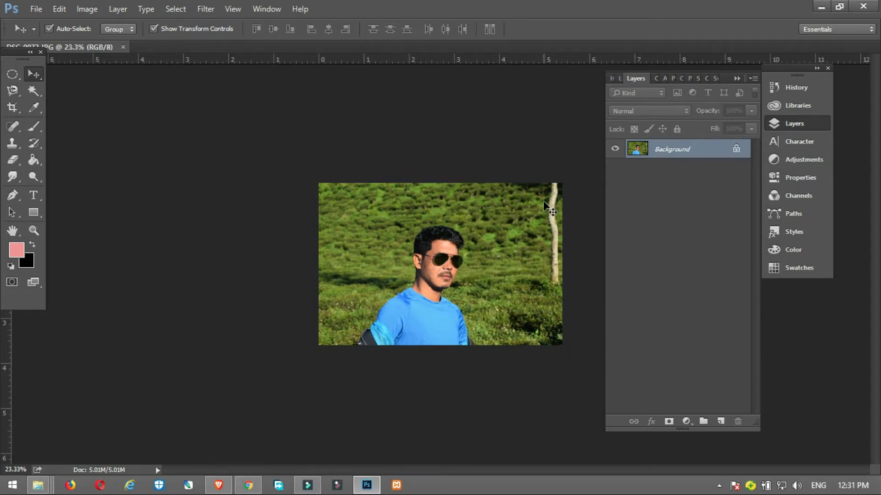
{"action": "scroll", "coordinate": [511, 243], "scroll_direction": "up", "scroll_amount": 2}
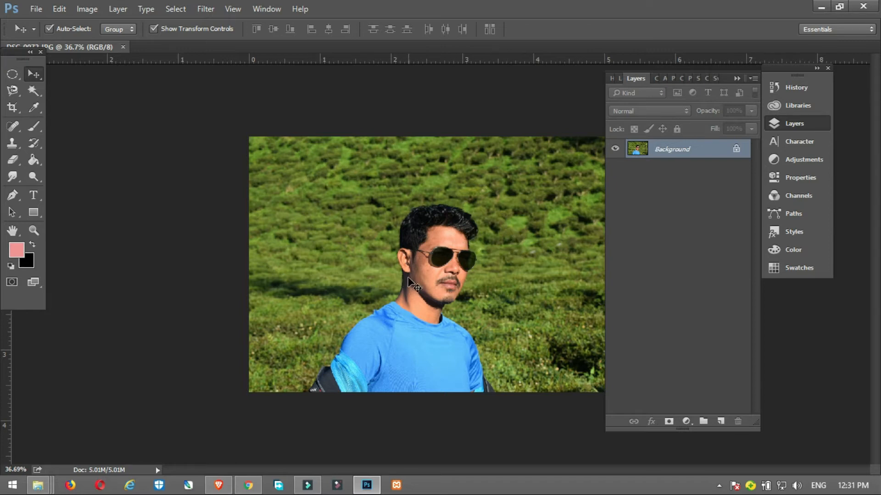
{"action": "key", "text": "p"}
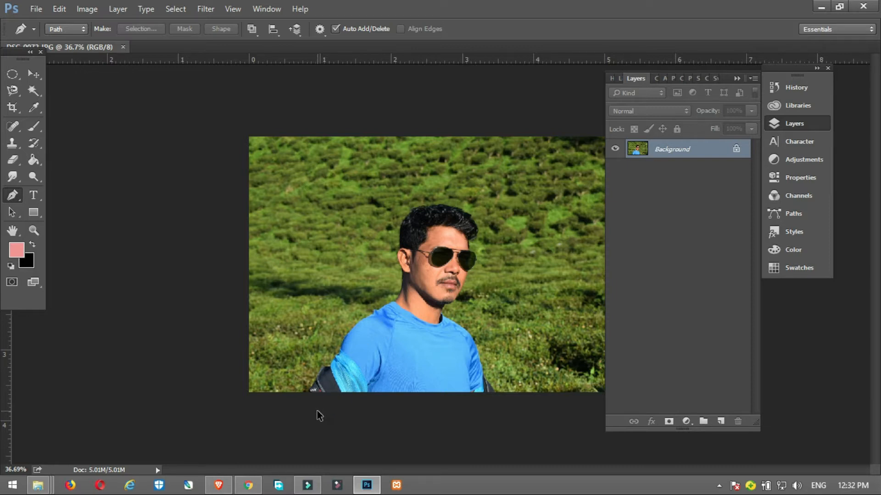
{"action": "scroll", "coordinate": [318, 411], "scroll_direction": "up", "scroll_amount": 2}
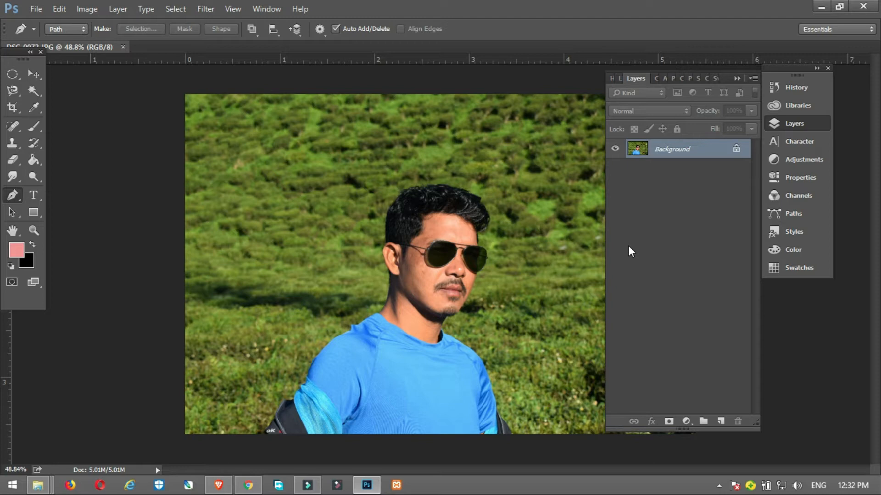
{"action": "key", "text": "ctrl+j"}
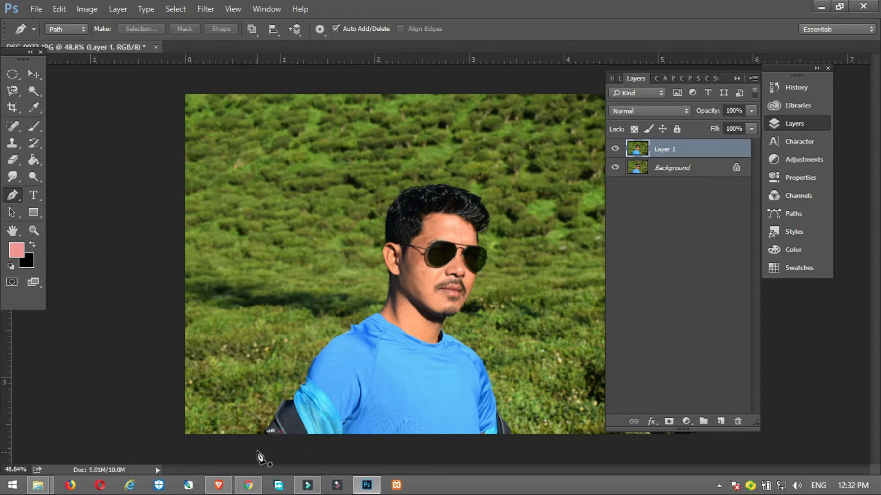
- Start a pen path at the photo's lower edge and trace the dark jacket's outline on the man's left-hand side in the photo
{"action": "scroll", "coordinate": [261, 453], "scroll_direction": "up", "scroll_amount": 3}
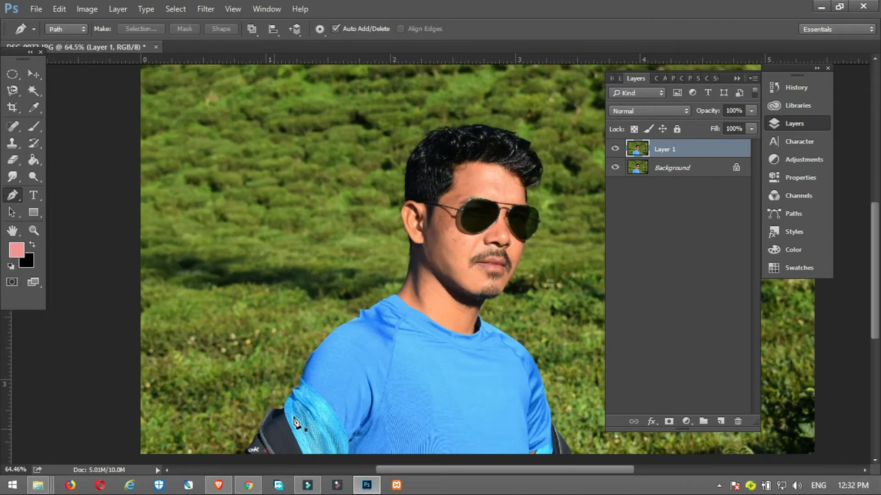
{"action": "scroll", "coordinate": [294, 410], "scroll_direction": "down", "scroll_amount": 5}
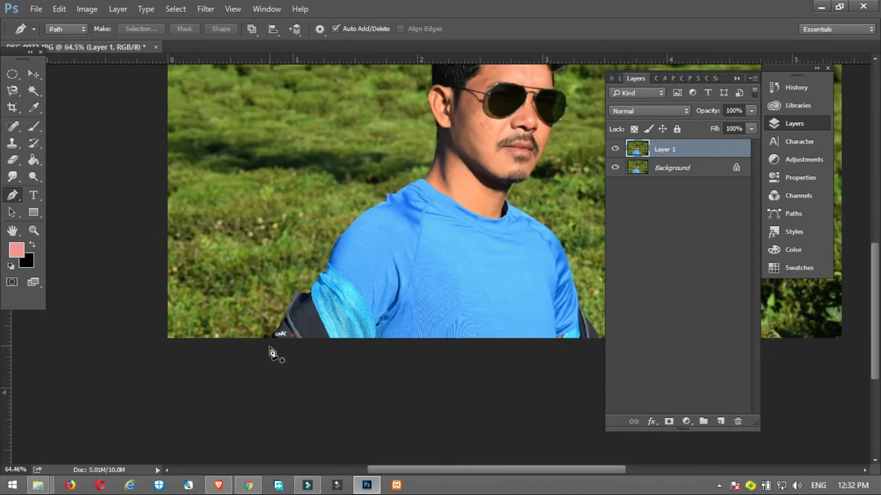
{"action": "scroll", "coordinate": [270, 349], "scroll_direction": "up", "scroll_amount": 4}
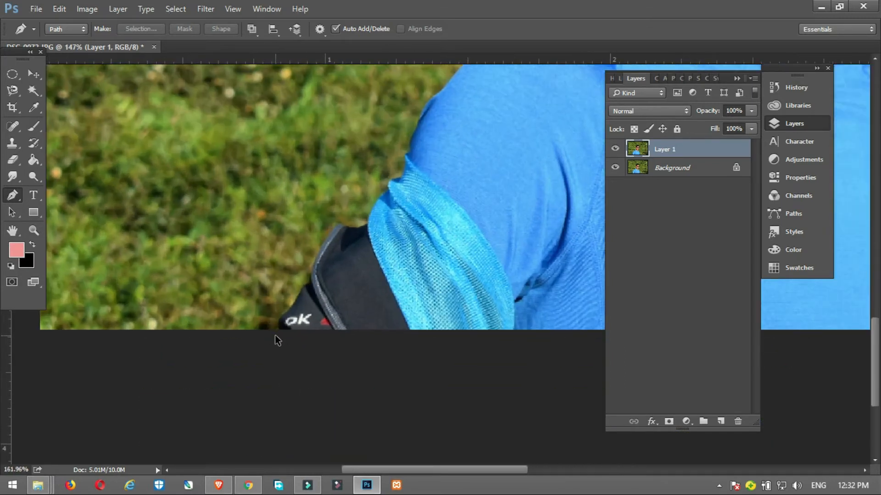
{"action": "scroll", "coordinate": [276, 337], "scroll_direction": "up", "scroll_amount": 4}
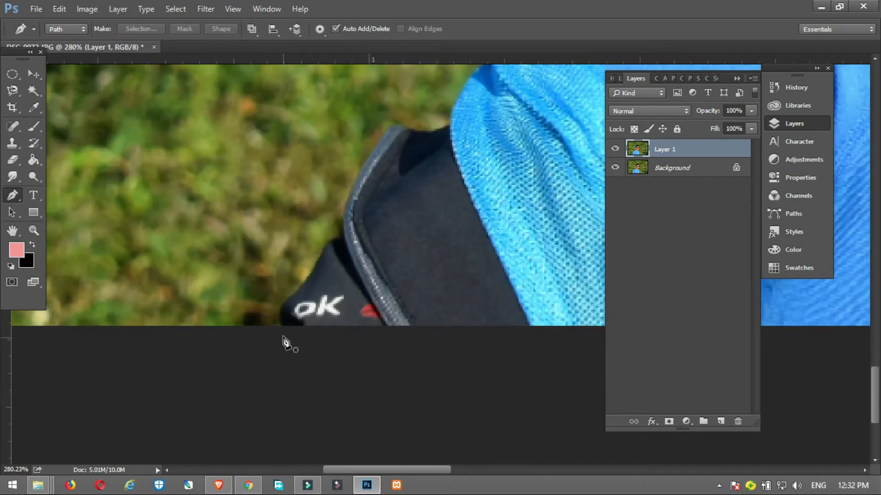
{"action": "left_click", "coordinate": [284, 335]}
{"action": "left_click_drag", "start_coordinate": [282, 308], "coordinate": [345, 247]}
{"action": "left_click", "coordinate": [341, 242]}
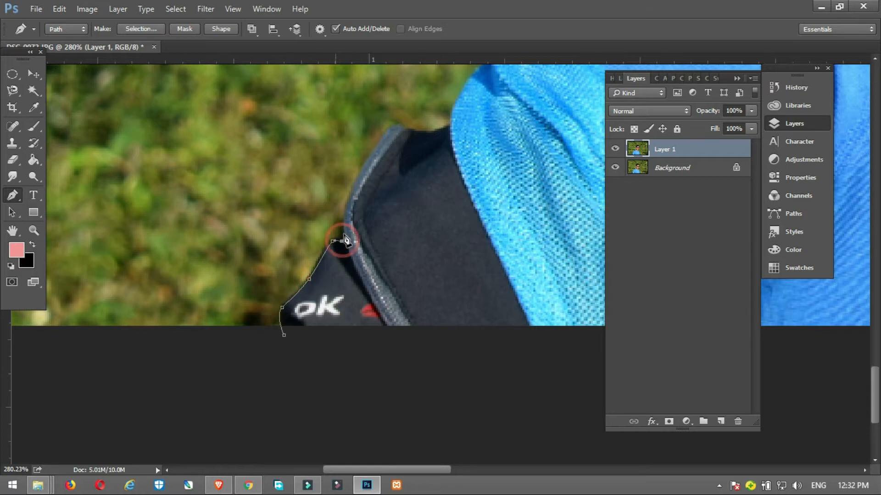
{"action": "left_click_drag", "start_coordinate": [347, 199], "coordinate": [310, 268]}
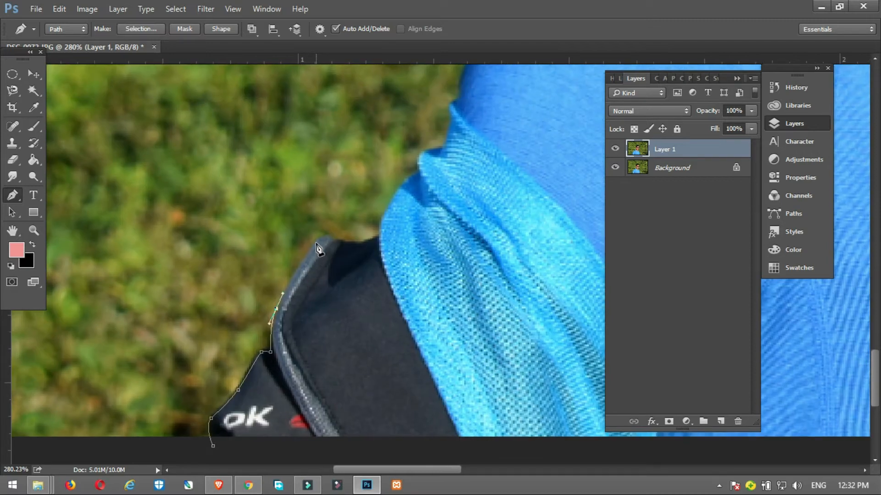
{"action": "left_click", "coordinate": [337, 242]}
{"action": "left_click", "coordinate": [367, 244]}
- Continue the path up the outer edge of the light-blue mesh cloth to the start of the shirt sleeve
{"action": "left_click", "coordinate": [378, 233]}
{"action": "left_click", "coordinate": [389, 207]}
{"action": "left_click", "coordinate": [410, 181]}
{"action": "left_click", "coordinate": [417, 162]}
{"action": "left_click", "coordinate": [428, 150]}
{"action": "left_click", "coordinate": [438, 151]}
{"action": "left_click", "coordinate": [445, 141]}
{"action": "left_click", "coordinate": [451, 117]}
{"action": "left_click", "coordinate": [455, 99]}
- Trace the outer edge of the blue shirt sleeve up the arm towards the shoulder
{"action": "left_click_drag", "start_coordinate": [467, 87], "coordinate": [330, 333]}
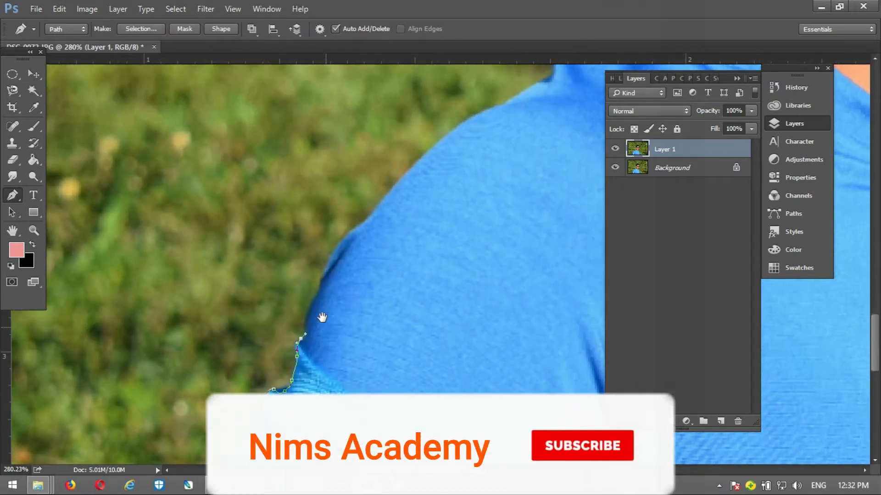
{"action": "left_click", "coordinate": [318, 292]}
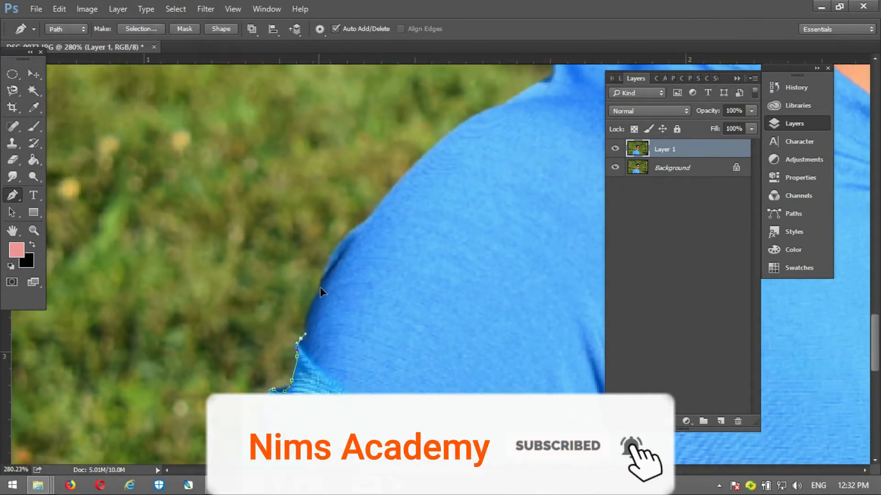
{"action": "left_click", "coordinate": [334, 253]}
{"action": "left_click", "coordinate": [341, 240]}
{"action": "left_click", "coordinate": [356, 221]}
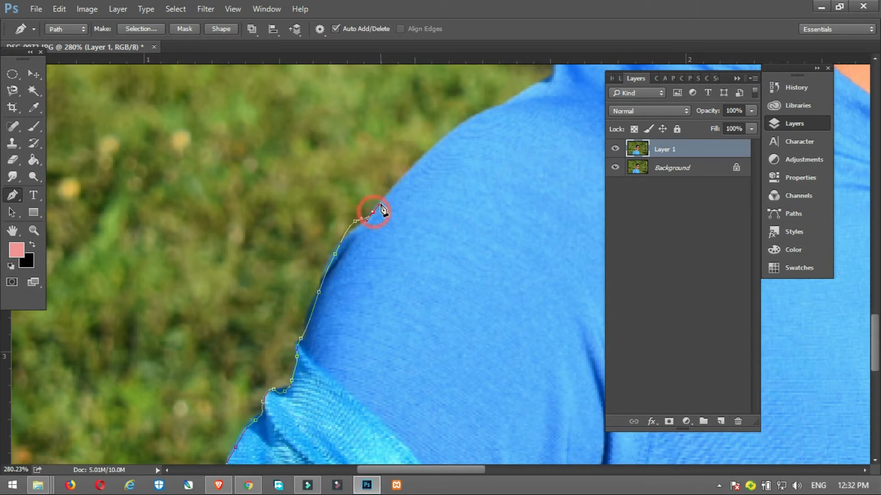
{"action": "key", "text": "ctrl+z"}
- Extend the path over the shoulder, around the small fabric fold and up to the collar
{"action": "left_click_drag", "start_coordinate": [478, 132], "coordinate": [204, 339]}
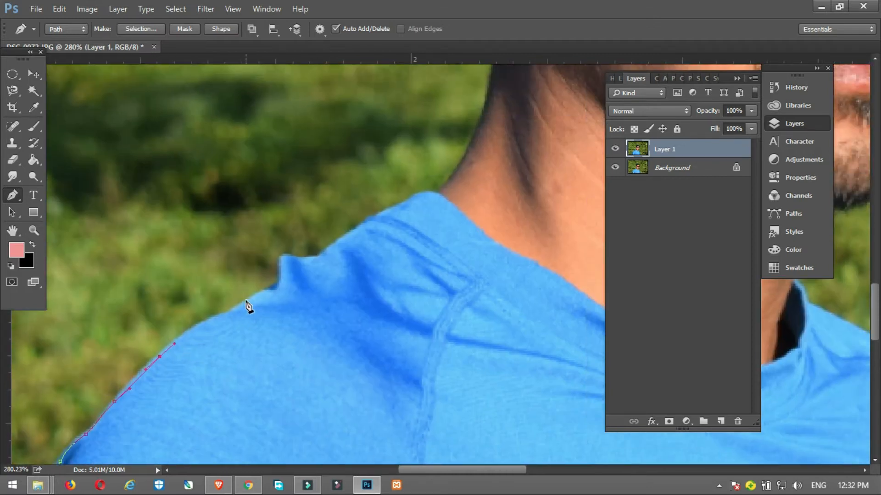
{"action": "left_click", "coordinate": [273, 288]}
{"action": "left_click_drag", "start_coordinate": [281, 262], "coordinate": [338, 245]}
{"action": "left_click", "coordinate": [316, 259]}
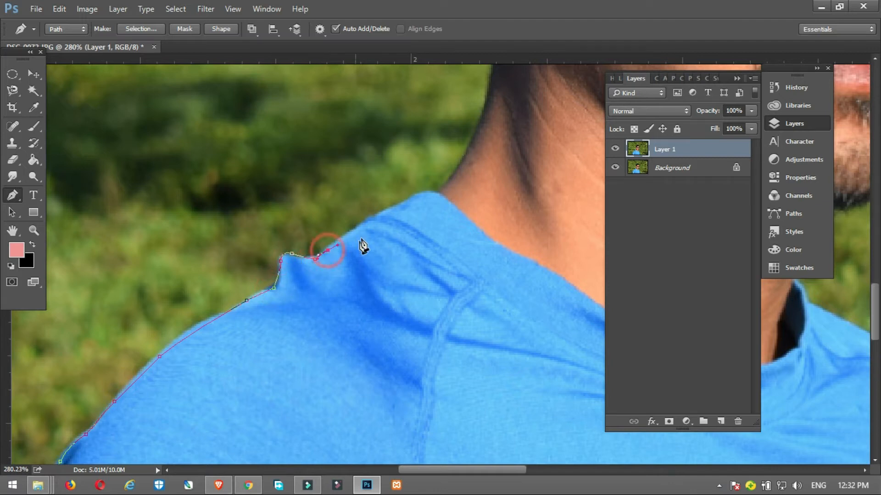
{"action": "left_click_drag", "start_coordinate": [432, 194], "coordinate": [449, 181]}
- Trace the back edge of the neck from the collar up to just below the earlobe
{"action": "scroll", "coordinate": [466, 172], "scroll_direction": "up", "scroll_amount": 10}
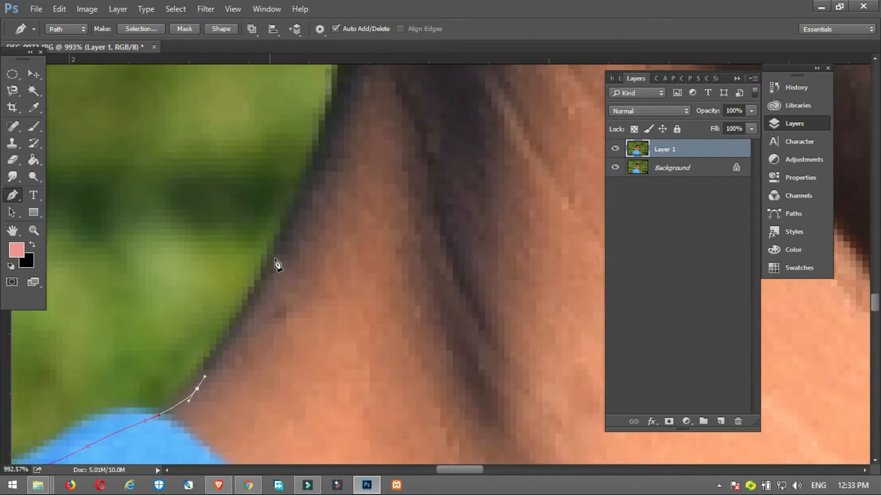
{"action": "left_click_drag", "start_coordinate": [275, 245], "coordinate": [304, 177]}
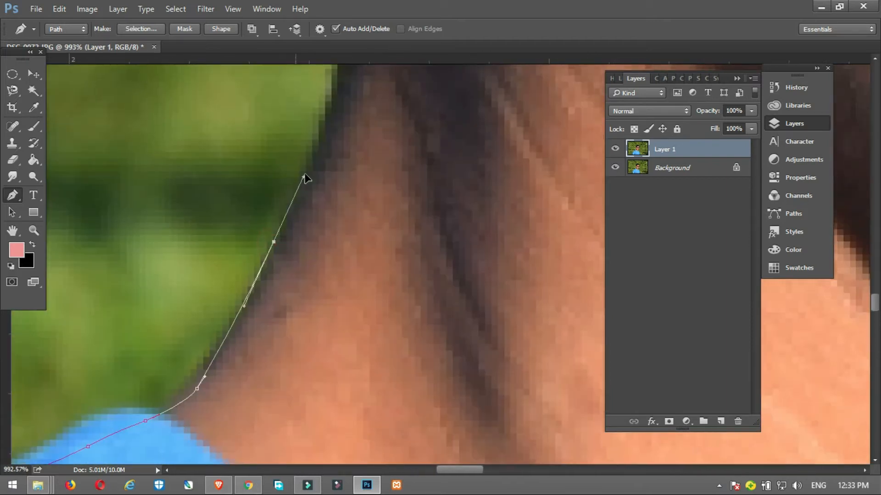
{"action": "left_click_drag", "start_coordinate": [360, 84], "coordinate": [278, 415]}
{"action": "left_click_drag", "start_coordinate": [309, 377], "coordinate": [298, 266]}
{"action": "left_click_drag", "start_coordinate": [289, 169], "coordinate": [281, 338]}
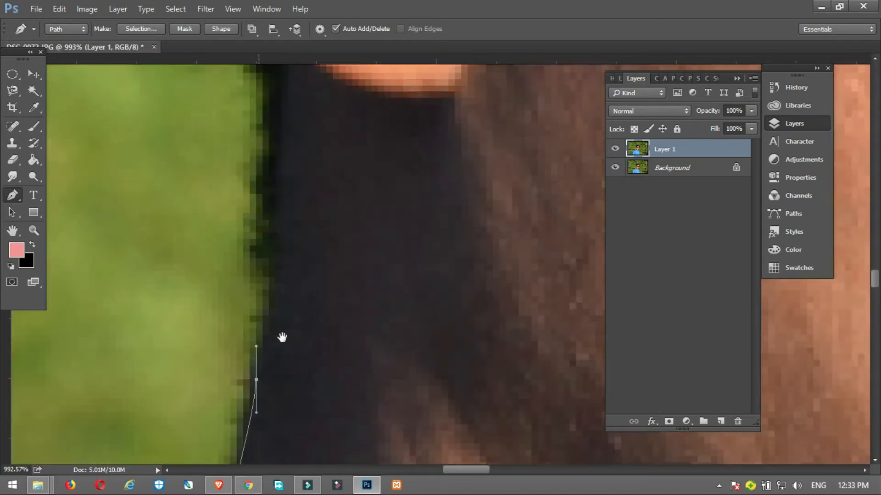
{"action": "left_click_drag", "start_coordinate": [275, 204], "coordinate": [274, 164]}
{"action": "left_click_drag", "start_coordinate": [289, 132], "coordinate": [295, 306]}
- Continue the path around the outer edge of the ear to the hairline above it
{"action": "left_click_drag", "start_coordinate": [270, 201], "coordinate": [256, 173]}
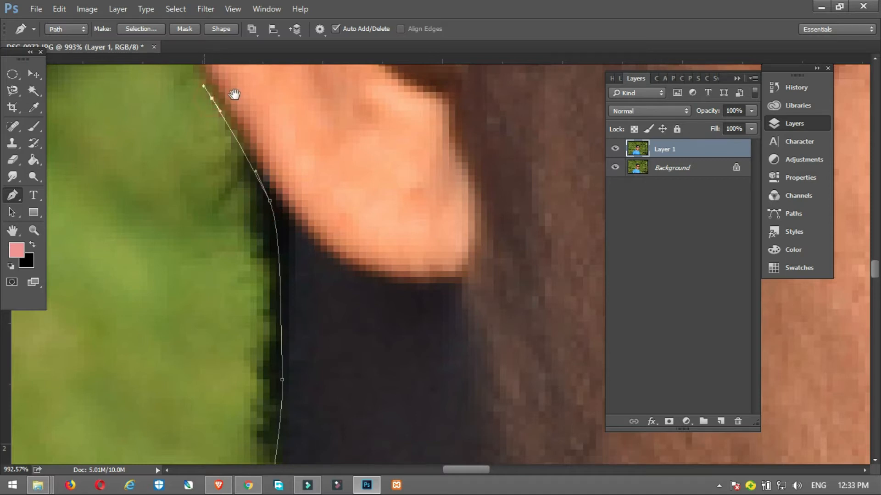
{"action": "left_click_drag", "start_coordinate": [234, 94], "coordinate": [306, 462]}
{"action": "left_click_drag", "start_coordinate": [216, 218], "coordinate": [216, 169]}
{"action": "left_click_drag", "start_coordinate": [229, 137], "coordinate": [240, 118]}
{"action": "left_click_drag", "start_coordinate": [277, 98], "coordinate": [176, 262]}
{"action": "left_click_drag", "start_coordinate": [186, 203], "coordinate": [188, 199]}
{"action": "mouse_move", "coordinate": [184, 115]}
{"action": "left_mouse_down"}
{"action": "mouse_move", "coordinate": [179, 95]}
{"action": "mouse_move", "coordinate": [216, 348]}
{"action": "left_mouse_up"}
{"action": "left_click", "coordinate": [198, 171]}
- Trace the back of the hair from above the ear up to the crown
{"action": "left_click_drag", "start_coordinate": [222, 102], "coordinate": [224, 287]}
{"action": "left_click_drag", "start_coordinate": [222, 133], "coordinate": [220, 106]}
{"action": "left_click_drag", "start_coordinate": [243, 95], "coordinate": [204, 352]}
{"action": "left_click_drag", "start_coordinate": [220, 191], "coordinate": [238, 161]}
{"action": "left_click_drag", "start_coordinate": [304, 143], "coordinate": [212, 277]}
{"action": "left_click_drag", "start_coordinate": [263, 178], "coordinate": [268, 163]}
{"action": "left_click_drag", "start_coordinate": [309, 159], "coordinate": [217, 245]}
{"action": "left_click_drag", "start_coordinate": [274, 156], "coordinate": [299, 142]}
{"action": "left_click_drag", "start_coordinate": [330, 142], "coordinate": [272, 262]}
{"action": "left_click_drag", "start_coordinate": [271, 194], "coordinate": [259, 186]}
{"action": "left_click_drag", "start_coordinate": [290, 162], "coordinate": [377, 132]}
- Trace the path across the top of the hair from the crown towards the front
{"action": "left_click_drag", "start_coordinate": [405, 123], "coordinate": [204, 125]}
{"action": "left_click_drag", "start_coordinate": [282, 135], "coordinate": [316, 145]}
{"action": "left_click_drag", "start_coordinate": [371, 147], "coordinate": [231, 229]}
{"action": "left_click_drag", "start_coordinate": [328, 175], "coordinate": [357, 160]}
{"action": "left_click_drag", "start_coordinate": [392, 143], "coordinate": [427, 145]}
{"action": "left_click_drag", "start_coordinate": [444, 149], "coordinate": [511, 163]}
{"action": "left_click_drag", "start_coordinate": [511, 163], "coordinate": [233, 177]}
{"action": "left_click_drag", "start_coordinate": [318, 160], "coordinate": [356, 171]}
{"action": "left_click_drag", "start_coordinate": [426, 192], "coordinate": [460, 196]}
{"action": "left_click_drag", "start_coordinate": [497, 211], "coordinate": [302, 142]}
{"action": "left_click_drag", "start_coordinate": [355, 137], "coordinate": [393, 146]}
{"action": "left_click_drag", "start_coordinate": [452, 155], "coordinate": [543, 173]}
{"action": "left_click_drag", "start_coordinate": [556, 203], "coordinate": [431, 224]}
{"action": "left_click_drag", "start_coordinate": [444, 227], "coordinate": [477, 237]}
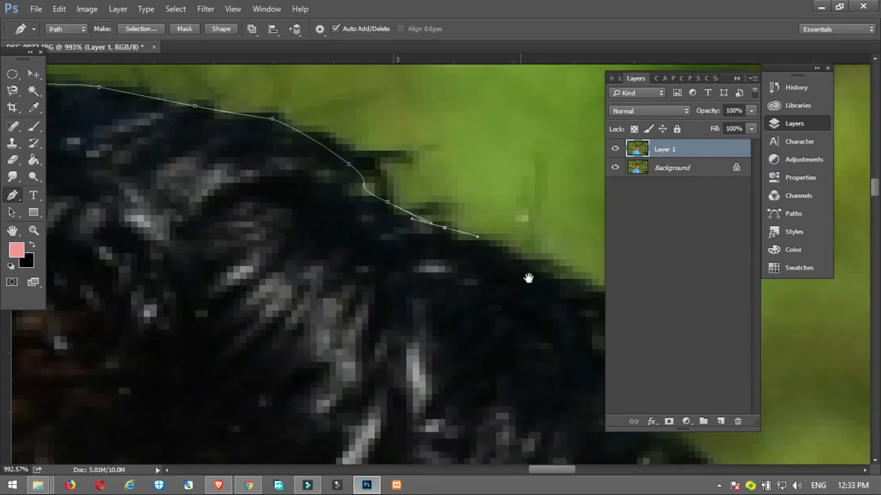
- Trace the front outline of the hair down to its outermost tip on the face side
{"action": "left_click_drag", "start_coordinate": [513, 260], "coordinate": [395, 171]}
{"action": "left_click_drag", "start_coordinate": [438, 188], "coordinate": [478, 202]}
{"action": "left_click_drag", "start_coordinate": [508, 214], "coordinate": [507, 251]}
{"action": "left_click_drag", "start_coordinate": [499, 289], "coordinate": [496, 313]}
{"action": "left_click_drag", "start_coordinate": [506, 341], "coordinate": [533, 350]}
{"action": "left_click_drag", "start_coordinate": [547, 353], "coordinate": [427, 172]}
{"action": "left_click_drag", "start_coordinate": [482, 216], "coordinate": [529, 312]}
{"action": "left_click_drag", "start_coordinate": [536, 344], "coordinate": [485, 161]}
{"action": "left_click_drag", "start_coordinate": [511, 193], "coordinate": [525, 253]}
{"action": "left_click_drag", "start_coordinate": [521, 314], "coordinate": [514, 333]}
- Bring the path around the underside of the front hair tip back to the forehead
{"action": "left_click_drag", "start_coordinate": [515, 364], "coordinate": [522, 181]}
{"action": "left_click_drag", "start_coordinate": [498, 226], "coordinate": [494, 242]}
{"action": "left_click_drag", "start_coordinate": [472, 277], "coordinate": [431, 317]}
{"action": "left_click_drag", "start_coordinate": [381, 347], "coordinate": [329, 344]}
{"action": "left_click_drag", "start_coordinate": [285, 354], "coordinate": [285, 368]}
- Trace the forehead edge and the outer rim of the sunglasses down to the cheek
{"action": "left_click_drag", "start_coordinate": [281, 447], "coordinate": [304, 257]}
{"action": "left_click", "coordinate": [312, 372]}
{"action": "left_click_drag", "start_coordinate": [329, 336], "coordinate": [210, 66]}
{"action": "left_click_drag", "start_coordinate": [329, 141], "coordinate": [342, 158]}
{"action": "left_click_drag", "start_coordinate": [386, 245], "coordinate": [389, 295]}
{"action": "left_click", "coordinate": [387, 333]}
{"action": "left_click_drag", "start_coordinate": [417, 359], "coordinate": [395, 236]}
{"action": "left_click_drag", "start_coordinate": [374, 265], "coordinate": [369, 271]}
{"action": "left_click_drag", "start_coordinate": [359, 339], "coordinate": [394, 173]}
{"action": "left_click_drag", "start_coordinate": [369, 241], "coordinate": [351, 261]}
{"action": "left_click_drag", "start_coordinate": [304, 298], "coordinate": [280, 313]}
{"action": "left_click", "coordinate": [239, 324]}
- Continue the path down the edge of the cheek, past the mouth to the jaw
{"action": "left_click_drag", "start_coordinate": [246, 339], "coordinate": [275, 156]}
{"action": "left_click_drag", "start_coordinate": [230, 289], "coordinate": [226, 303]}
{"action": "left_click_drag", "start_coordinate": [218, 336], "coordinate": [325, 122]}
{"action": "left_click_drag", "start_coordinate": [269, 278], "coordinate": [251, 299]}
{"action": "left_click_drag", "start_coordinate": [226, 340], "coordinate": [344, 152]}
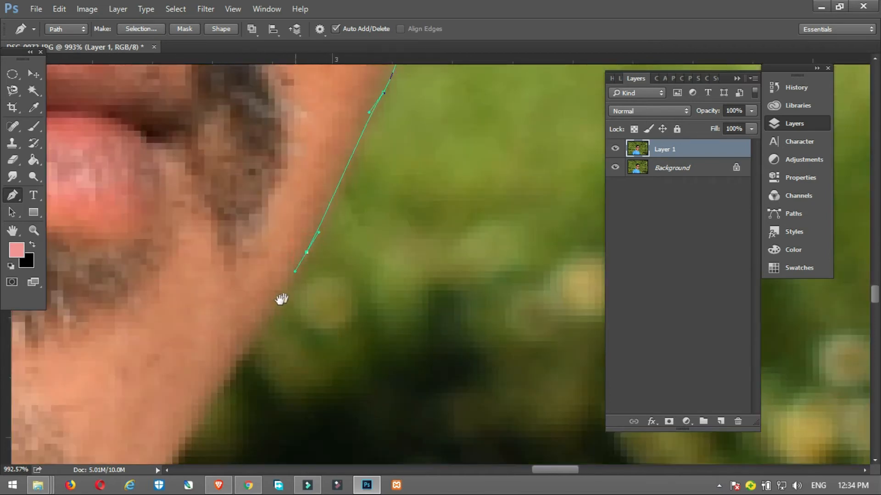
{"action": "left_click_drag", "start_coordinate": [290, 290], "coordinate": [336, 146]}
- Trace the jaw and the underside of the chin to where it meets the neck
{"action": "left_click_drag", "start_coordinate": [295, 223], "coordinate": [373, 109]}
{"action": "left_click_drag", "start_coordinate": [288, 237], "coordinate": [275, 252]}
{"action": "left_click_drag", "start_coordinate": [264, 233], "coordinate": [335, 115]}
{"action": "left_click_drag", "start_coordinate": [283, 202], "coordinate": [271, 215]}
{"action": "left_click_drag", "start_coordinate": [218, 247], "coordinate": [185, 258]}
{"action": "left_click", "coordinate": [96, 266]}
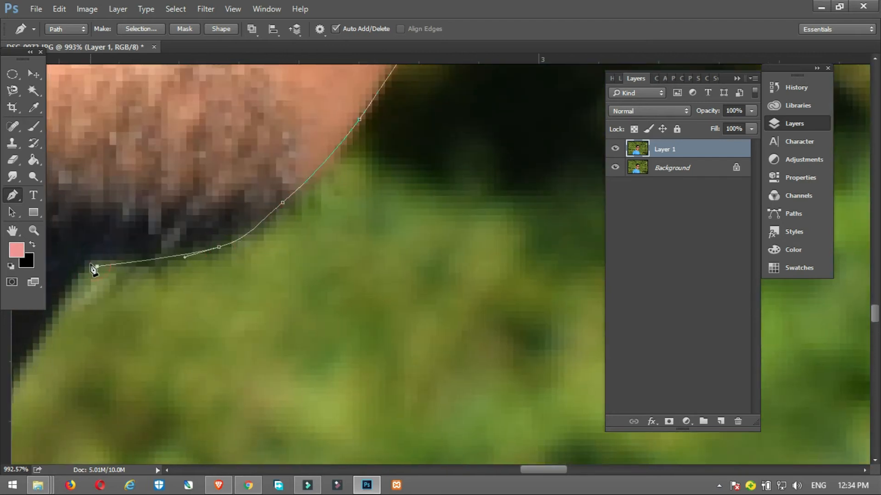
- Trace the front edge of the neck down to and around the shirt collar's edge
{"action": "left_click_drag", "start_coordinate": [120, 228], "coordinate": [330, 89]}
{"action": "left_click_drag", "start_coordinate": [228, 232], "coordinate": [216, 251]}
{"action": "left_click_drag", "start_coordinate": [202, 304], "coordinate": [169, 163]}
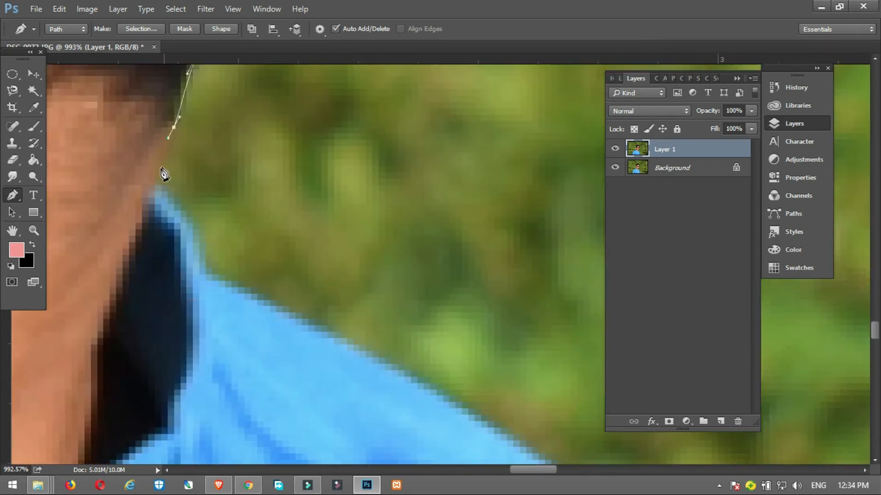
{"action": "left_click_drag", "start_coordinate": [196, 245], "coordinate": [198, 259]}
- Continue the path from the collar down the slope of the second shoulder
{"action": "left_click_drag", "start_coordinate": [248, 293], "coordinate": [282, 308]}
{"action": "left_click_drag", "start_coordinate": [433, 405], "coordinate": [240, 197]}
{"action": "left_click_drag", "start_coordinate": [334, 236], "coordinate": [377, 264]}
{"action": "left_click_drag", "start_coordinate": [473, 329], "coordinate": [309, 228]}
{"action": "left_click_drag", "start_coordinate": [360, 273], "coordinate": [369, 330]}
{"action": "left_click_drag", "start_coordinate": [369, 330], "coordinate": [276, 82]}
- Trace the outer edge of the second shirt sleeve down to the dark jacket
{"action": "left_click_drag", "start_coordinate": [331, 279], "coordinate": [339, 336]}
{"action": "left_click_drag", "start_coordinate": [374, 426], "coordinate": [291, 197]}
{"action": "left_click_drag", "start_coordinate": [318, 303], "coordinate": [329, 348]}
{"action": "left_click_drag", "start_coordinate": [339, 404], "coordinate": [326, 181]}
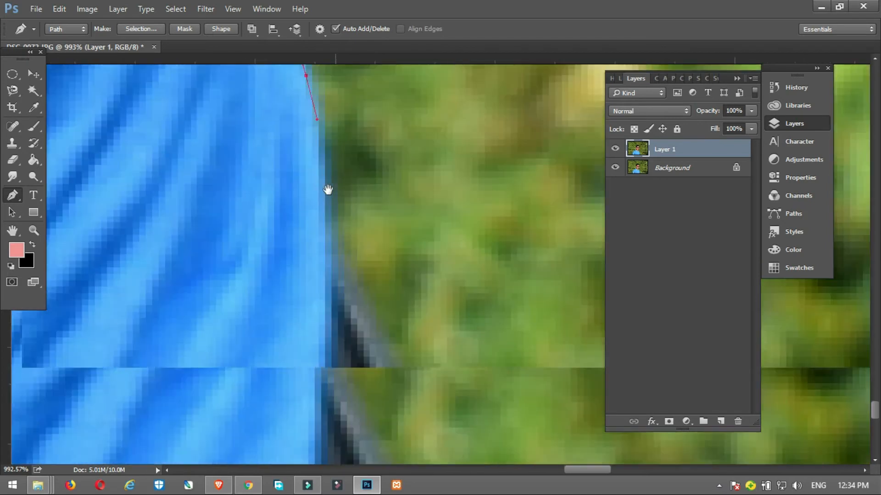
{"action": "left_click_drag", "start_coordinate": [337, 248], "coordinate": [336, 263]}
- Trace the outer edge of the second dark jacket sleeve down to the photo's lower edge
{"action": "left_click_drag", "start_coordinate": [332, 307], "coordinate": [319, 134]}
{"action": "left_click_drag", "start_coordinate": [415, 238], "coordinate": [442, 277]}
{"action": "left_click_drag", "start_coordinate": [486, 336], "coordinate": [271, 157]}
{"action": "left_click_drag", "start_coordinate": [355, 264], "coordinate": [374, 306]}
{"action": "left_click_drag", "start_coordinate": [418, 374], "coordinate": [418, 423]}
{"action": "scroll", "coordinate": [392, 347], "scroll_direction": "down", "scroll_amount": 3}
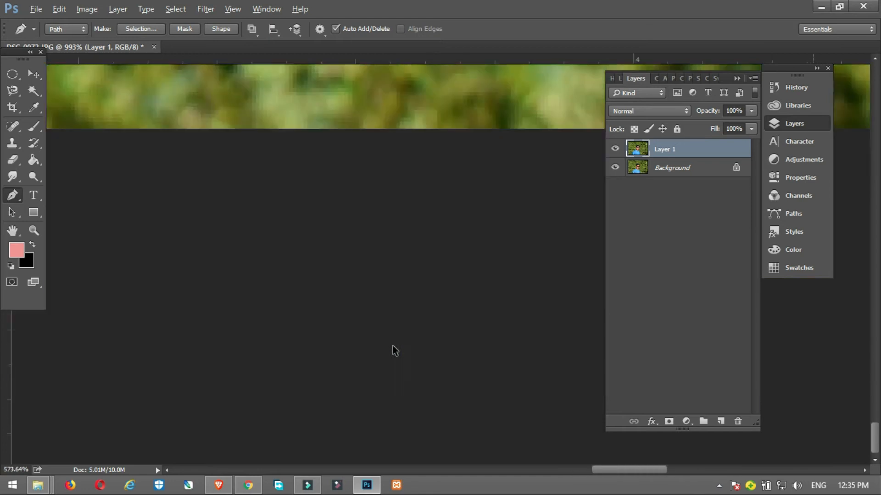
{"action": "scroll", "coordinate": [392, 345], "scroll_direction": "down", "scroll_amount": 2}
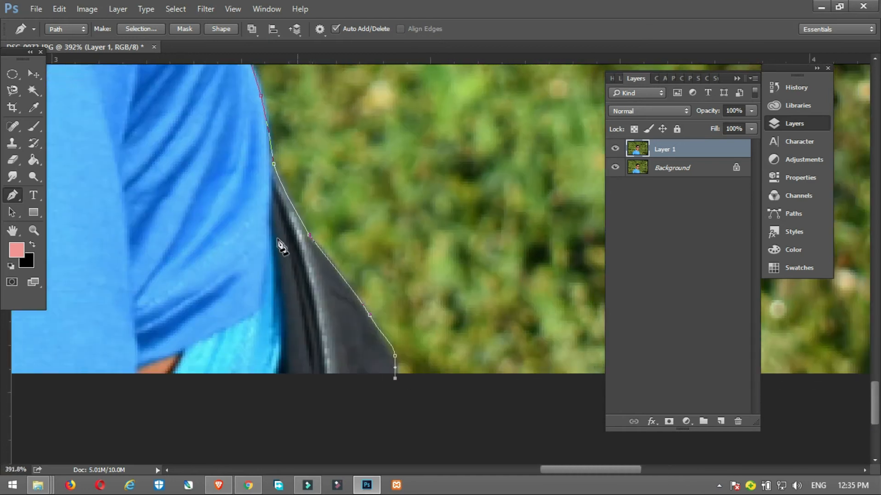
- Loop the path around the whole photo outside the canvas and close it at its starting anchor point
{"action": "scroll", "coordinate": [283, 248], "scroll_direction": "down", "scroll_amount": 4}
{"action": "scroll", "coordinate": [250, 194], "scroll_direction": "down", "scroll_amount": 7}
{"action": "scroll", "coordinate": [252, 198], "scroll_direction": "down", "scroll_amount": 1}
{"action": "scroll", "coordinate": [423, 298], "scroll_direction": "down", "scroll_amount": 2}
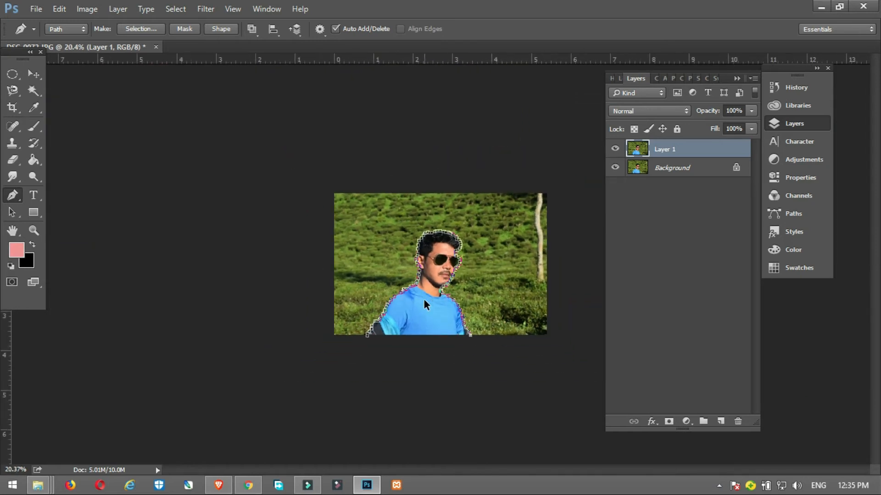
{"action": "left_click_drag", "start_coordinate": [565, 362], "coordinate": [579, 326]}
{"action": "left_click_drag", "start_coordinate": [564, 143], "coordinate": [458, 112]}
{"action": "left_click_drag", "start_coordinate": [281, 130], "coordinate": [215, 225]}
{"action": "left_click_drag", "start_coordinate": [236, 354], "coordinate": [359, 408]}
{"action": "left_click", "coordinate": [382, 389]}
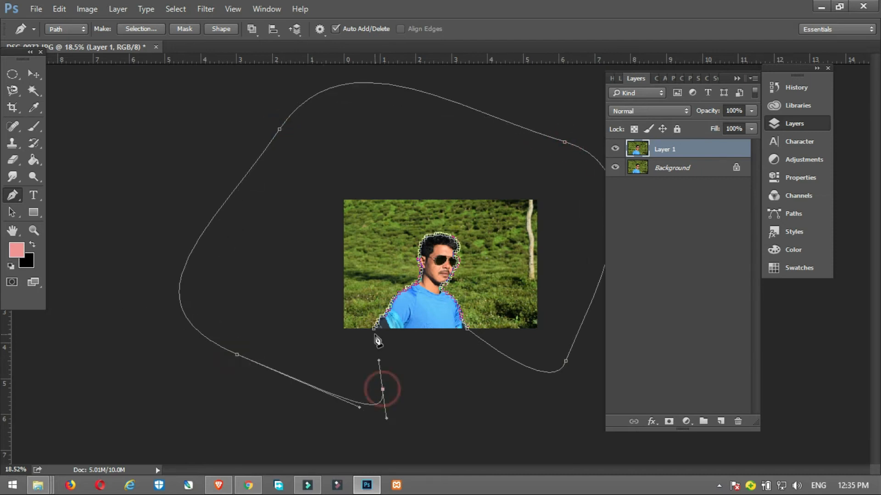
{"action": "left_click", "coordinate": [374, 328]}
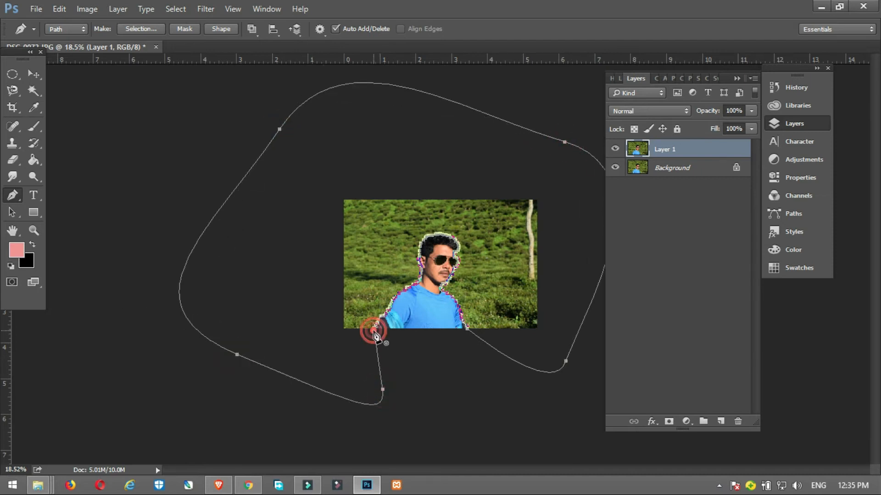
- Convert the closed path into a new selection with a feather radius of 0 pixels
{"action": "right_click", "coordinate": [367, 227]}
{"action": "left_click", "coordinate": [403, 240]}
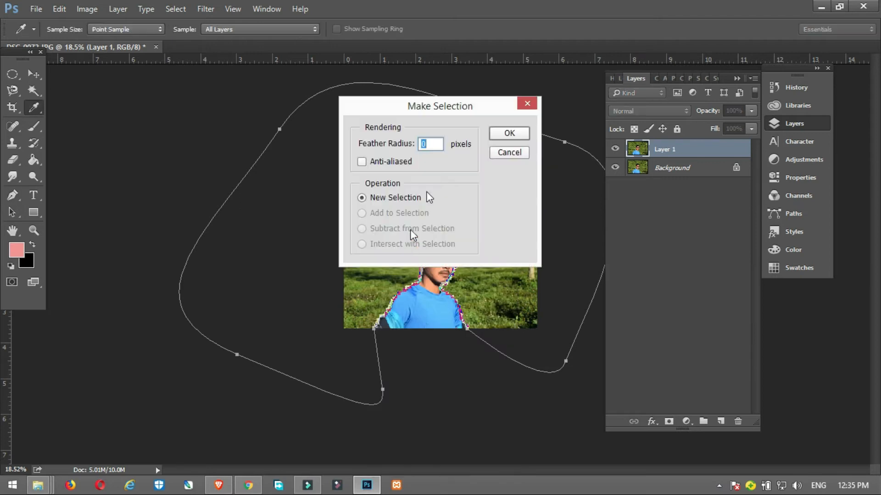
{"action": "left_click", "coordinate": [500, 133]}
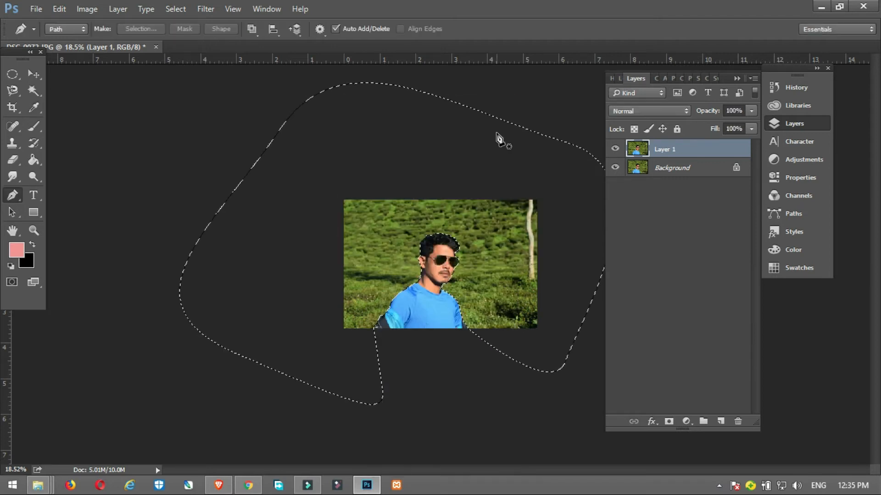
- Add a layer mask to Layer 1 from the selection and hide the Background layer to check the cut-out
{"action": "key", "text": "ctrl+d"}
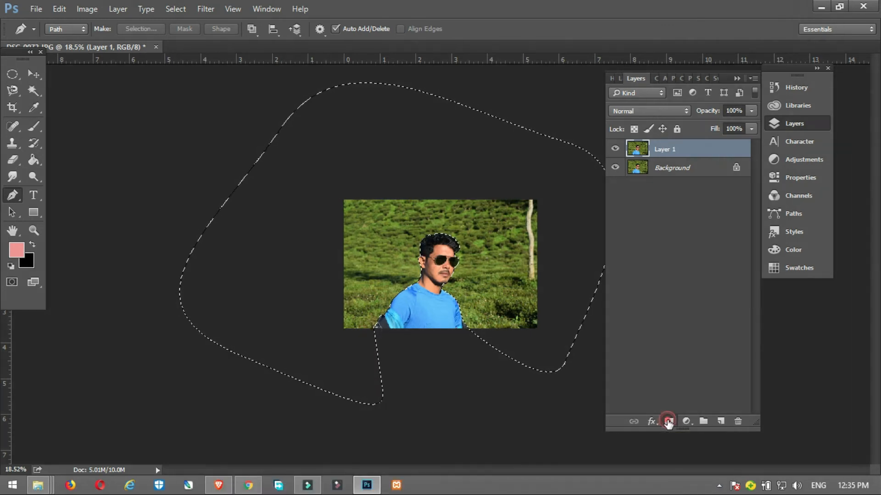
{"action": "left_click", "coordinate": [669, 421]}
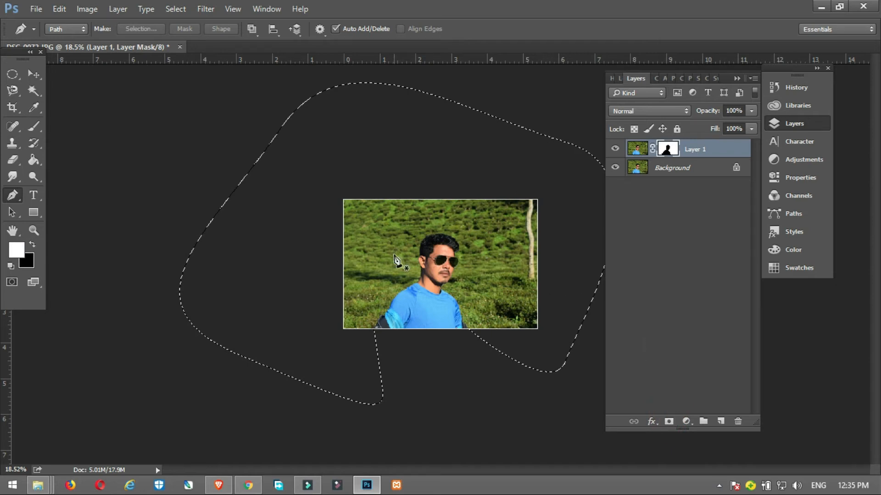
{"action": "left_click", "coordinate": [616, 168]}
{"action": "left_click", "coordinate": [616, 168]}
{"action": "left_click", "coordinate": [616, 168]}
{"action": "left_click", "coordinate": [616, 168]}
{"action": "left_click", "coordinate": [617, 168]}
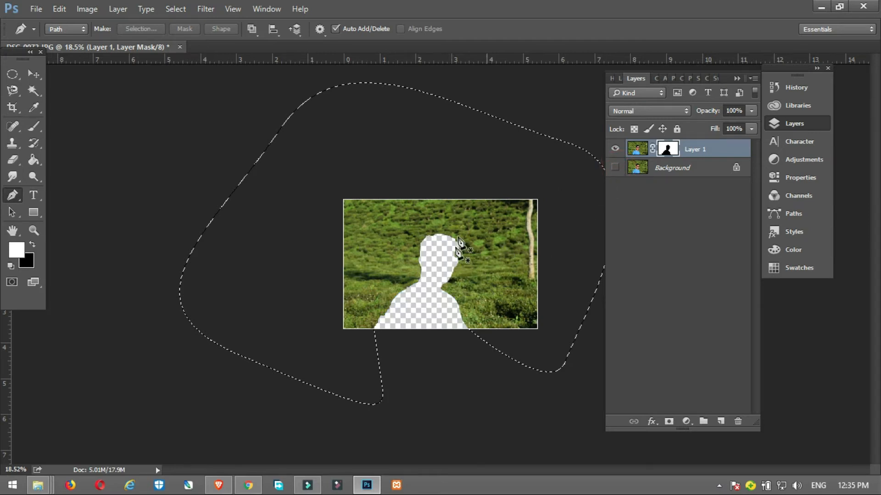
- Show the Background layer again and undo the layer mask on Layer 1
{"action": "left_click", "coordinate": [615, 167]}
{"action": "left_click", "coordinate": [642, 151]}
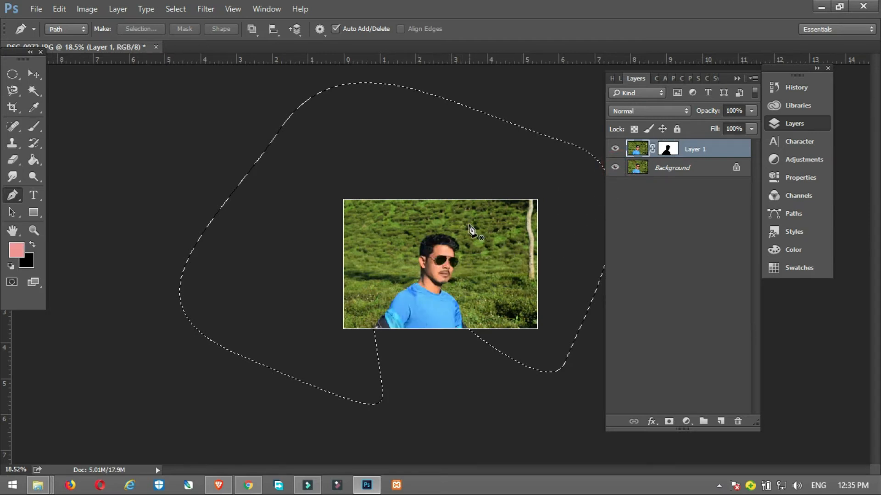
{"action": "key", "text": "ctrl+d"}
{"action": "key", "text": "ctrl+z"}
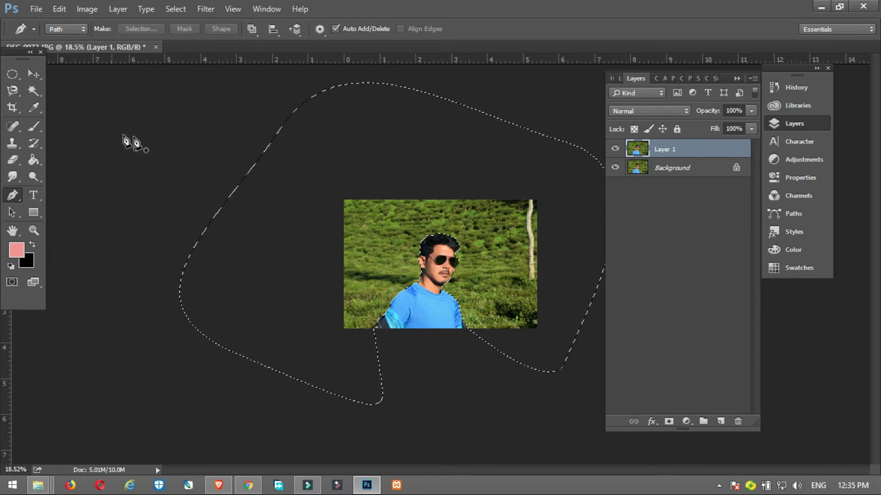
- Invert the selection, add it to Layer 1 as a layer mask, and hide the Background layer
{"action": "left_click", "coordinate": [12, 75]}
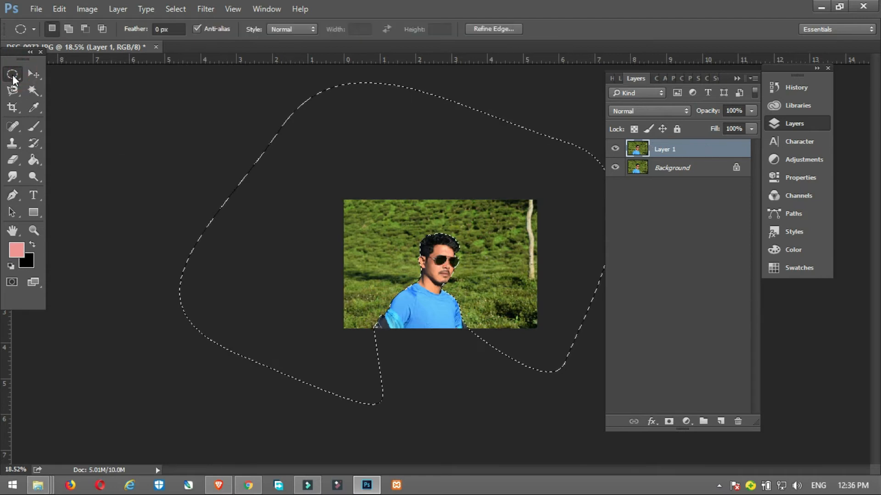
{"action": "right_click", "coordinate": [396, 222]}
{"action": "left_click", "coordinate": [426, 246]}
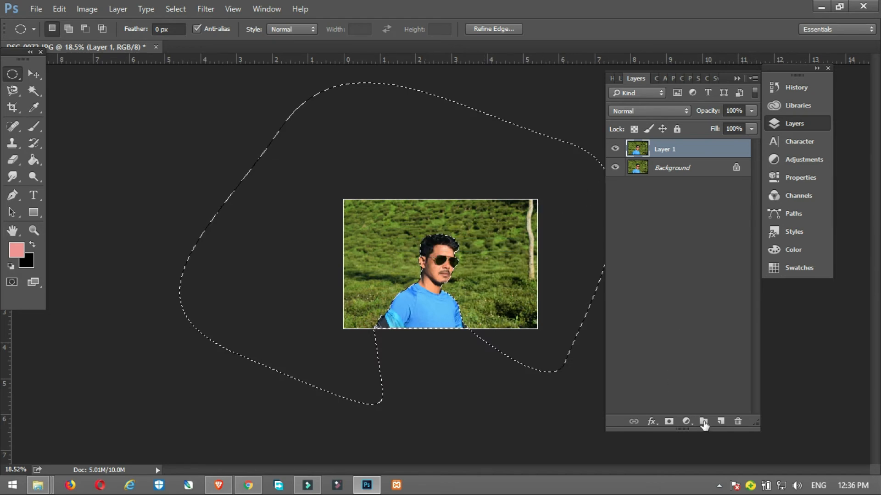
{"action": "left_click", "coordinate": [669, 421]}
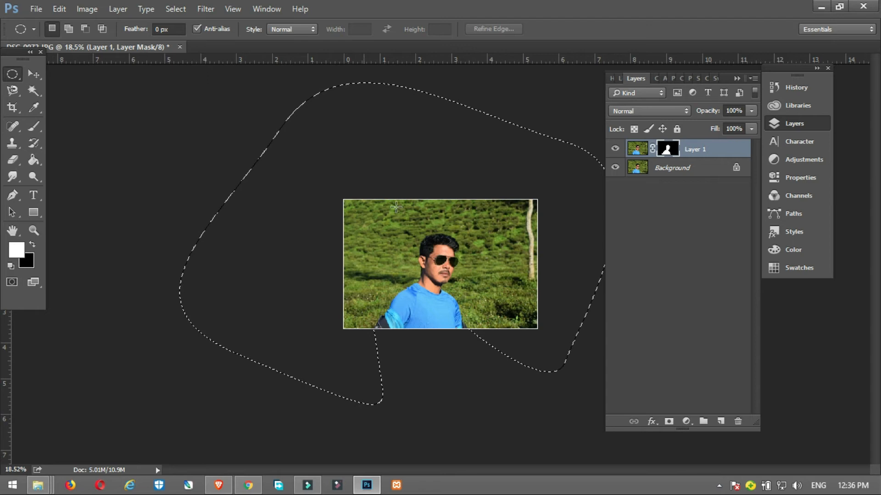
{"action": "left_click", "coordinate": [615, 167]}
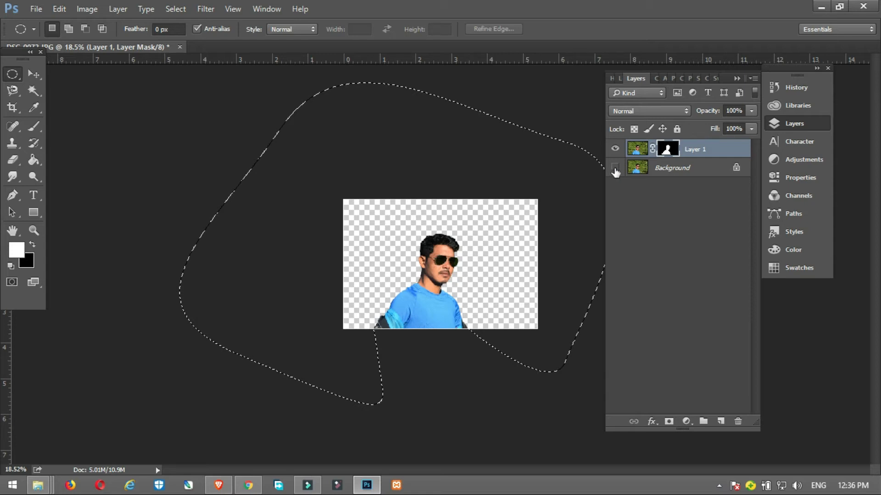
- Add a white 68 pt text layer with the man's first name directly above the Background layer
{"action": "left_click", "coordinate": [668, 169]}
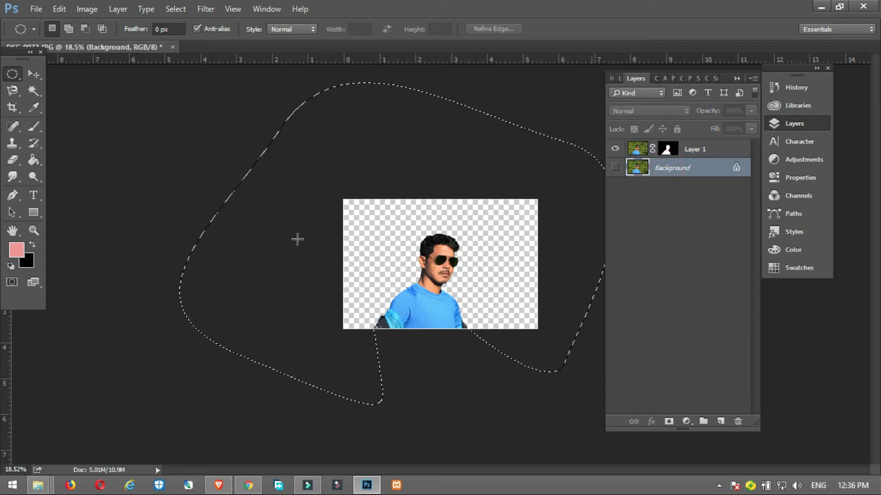
{"action": "key", "text": "t"}
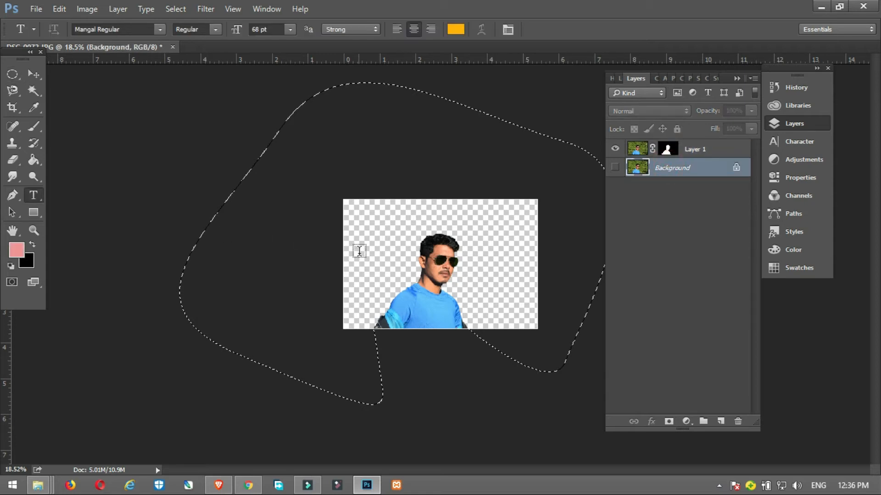
{"action": "left_click", "coordinate": [375, 250]}
{"action": "left_click", "coordinate": [455, 29]}
{"action": "left_click_drag", "start_coordinate": [557, 263], "coordinate": [490, 236]}
{"action": "left_click", "coordinate": [772, 229]}
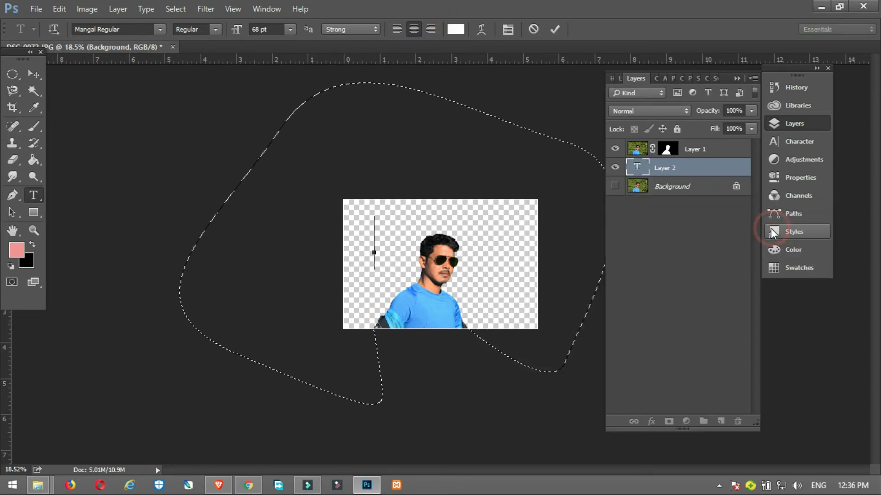
{"action": "type", "text": "RA"}
{"action": "type", "text": "MES"}
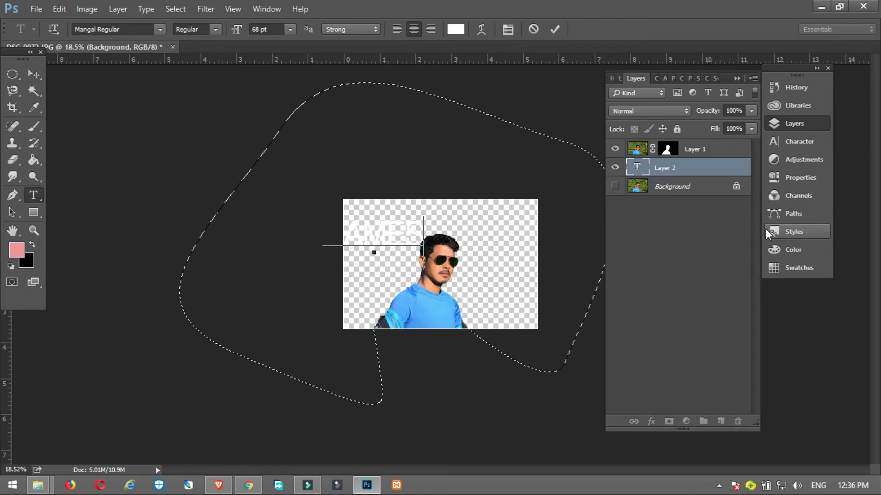
{"action": "type", "text": "H"}
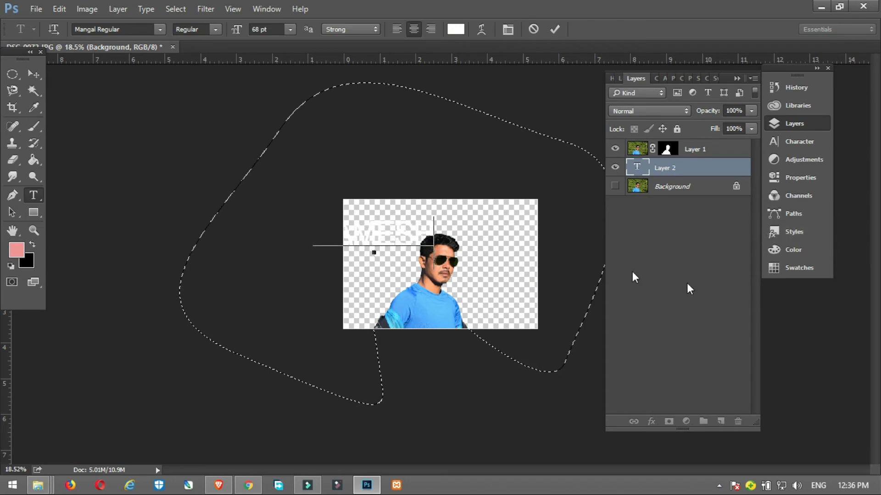
- Move the name text across the photo behind the man's head and show the Background layer
{"action": "left_click_drag", "start_coordinate": [387, 287], "coordinate": [447, 290]}
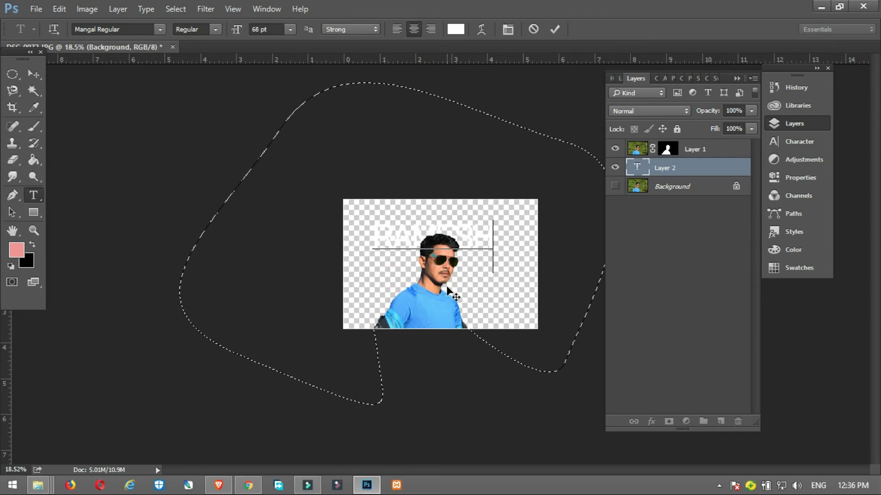
{"action": "key", "text": "ctrl+a"}
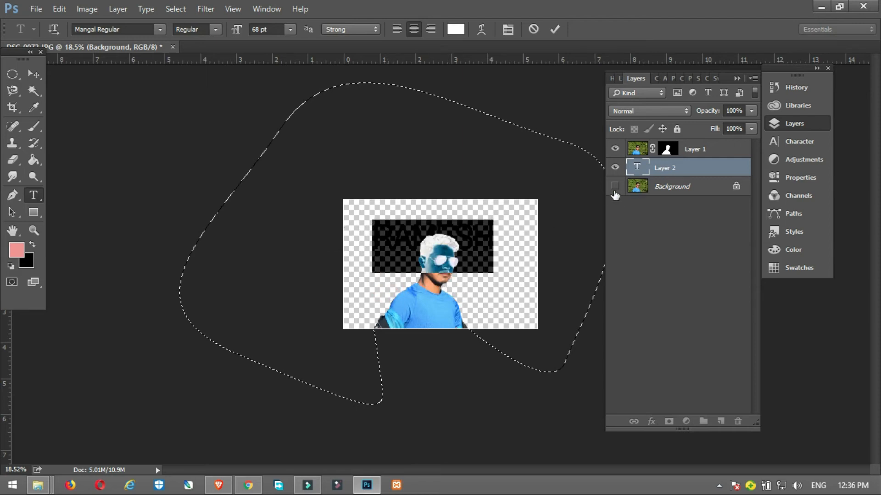
{"action": "left_click", "coordinate": [615, 188]}
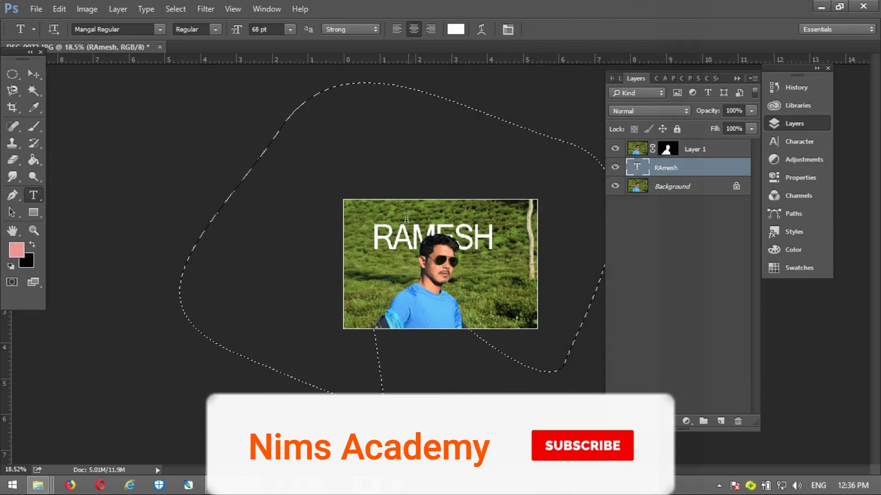
{"action": "left_click", "coordinate": [389, 231]}
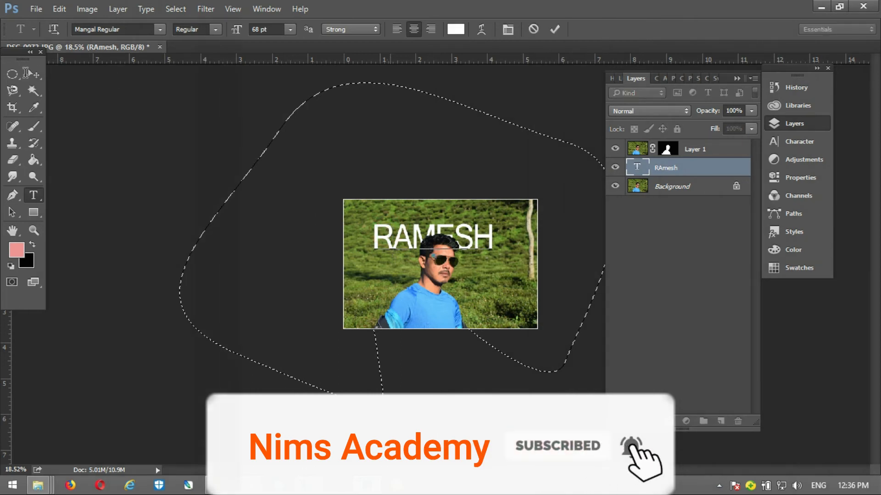
{"action": "left_click", "coordinate": [35, 78]}
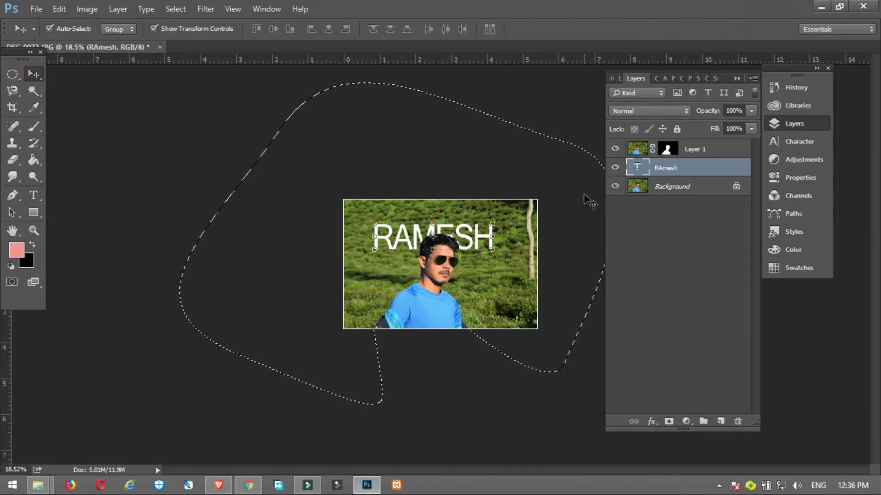
{"action": "key", "text": "ctrl+t"}
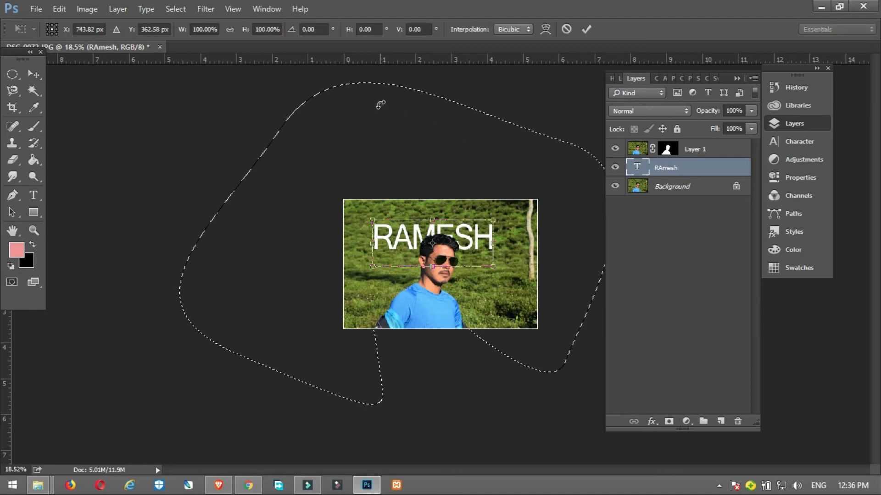
{"action": "key", "text": "Return"}
{"action": "key", "text": "t"}
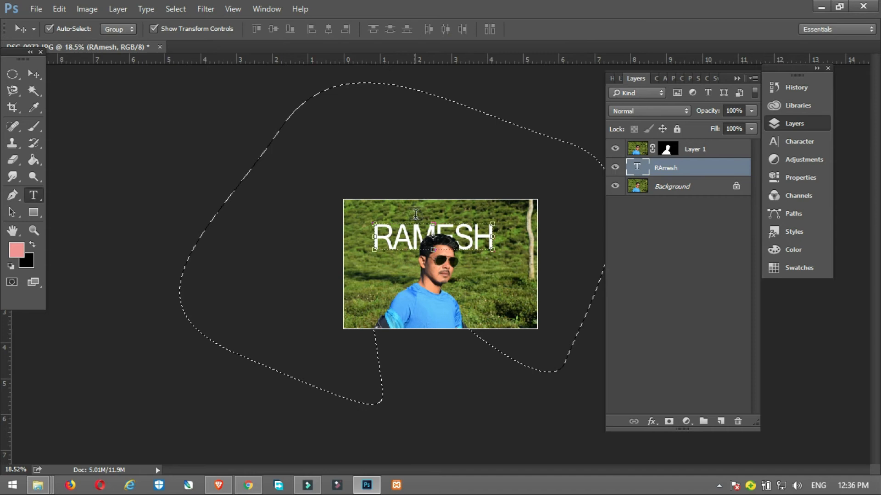
- Set the whole name text's leading to 15 pt and its tracking to 265
{"action": "double_click", "coordinate": [413, 230]}
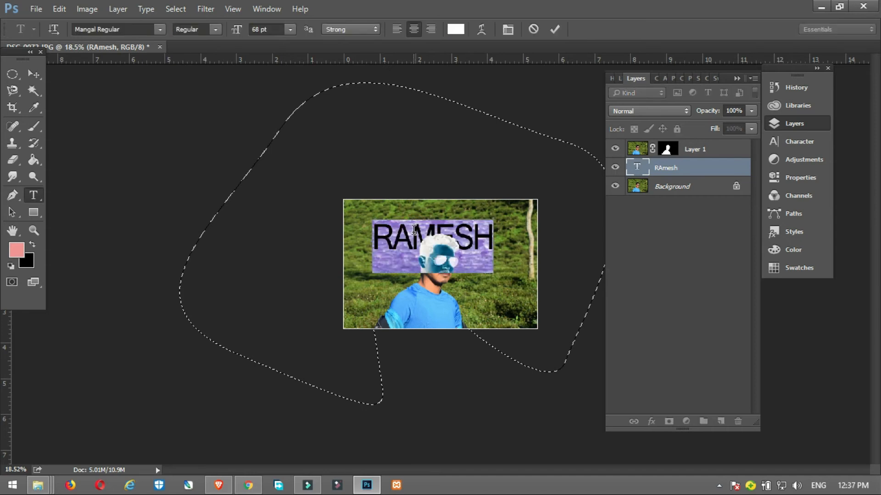
{"action": "key", "text": "ctrl+t"}
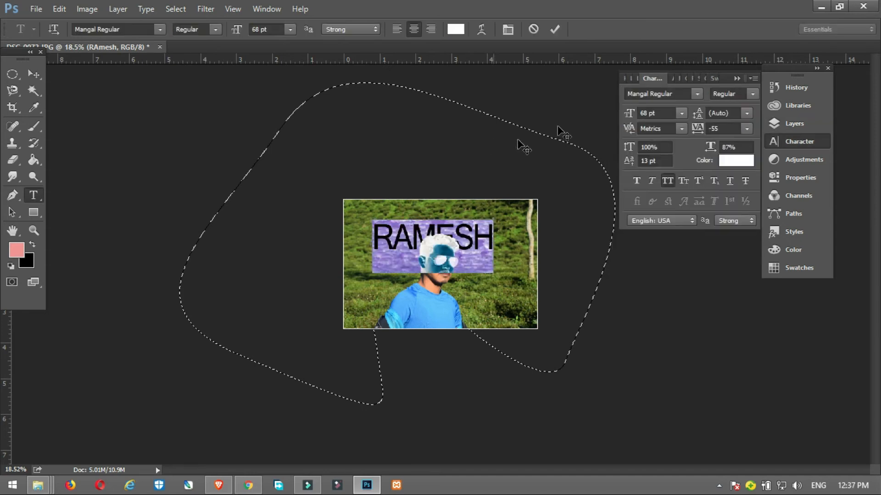
{"action": "left_click_drag", "start_coordinate": [696, 117], "coordinate": [711, 132]}
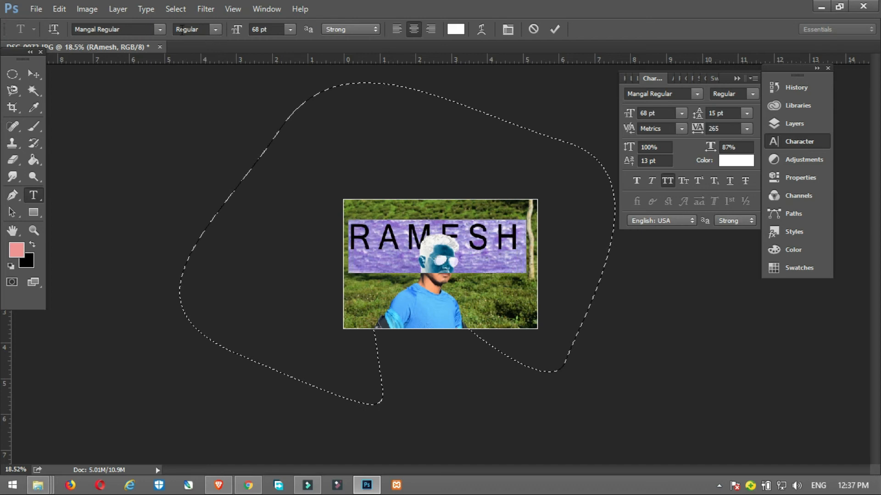
- Search the fonts for "lemon" and apply LEMON MILK Pro FTR Bold to the name text
{"action": "left_click", "coordinate": [137, 30]}
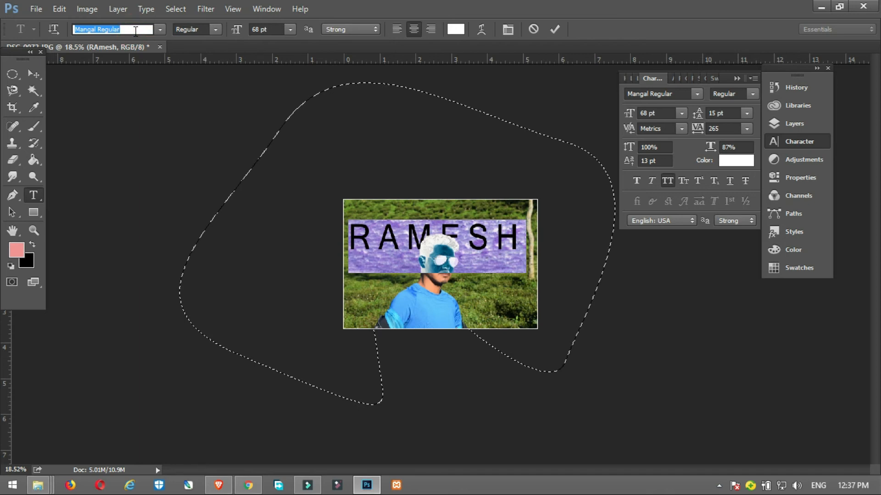
{"action": "type", "text": "m"}
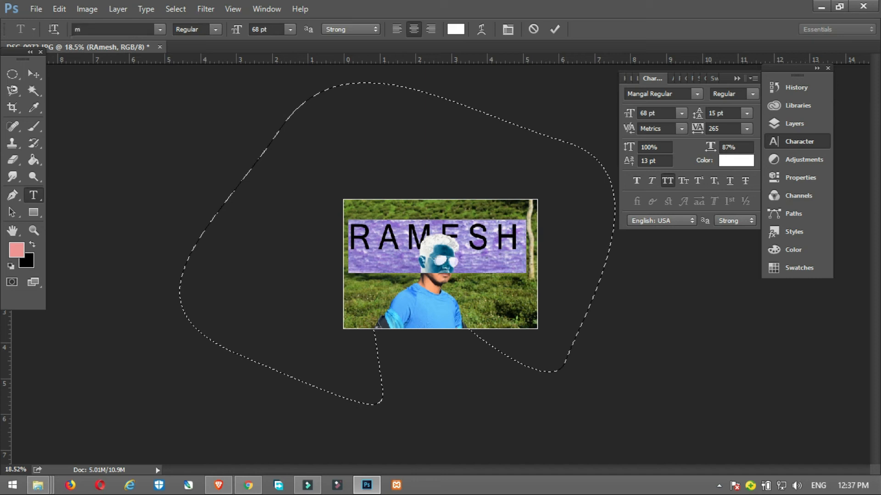
{"action": "type", "text": "i"}
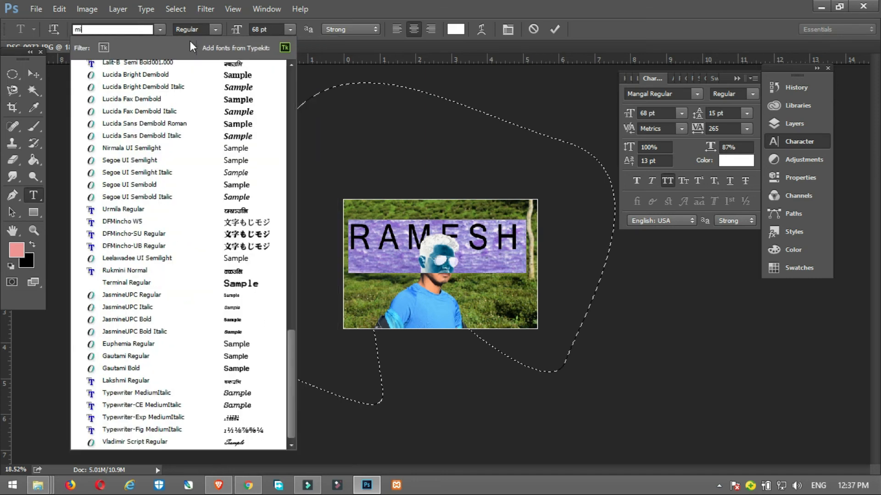
{"action": "key", "text": "BackSpace"}
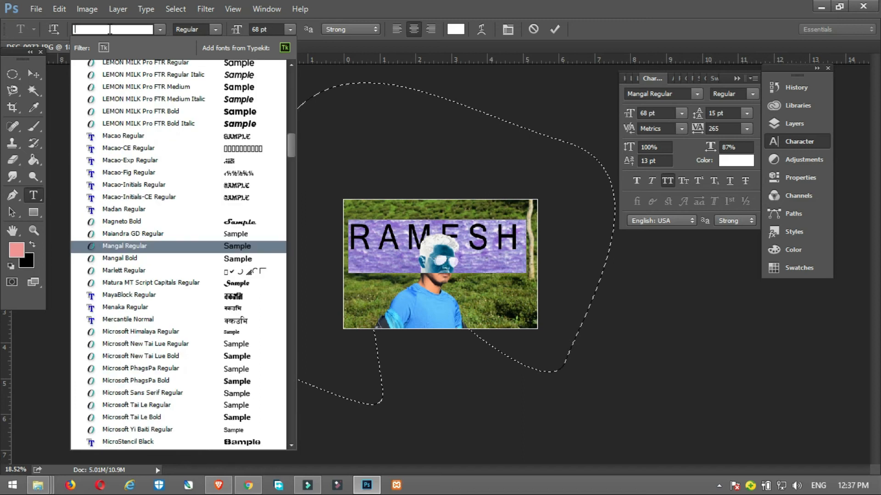
{"action": "type", "text": "le"}
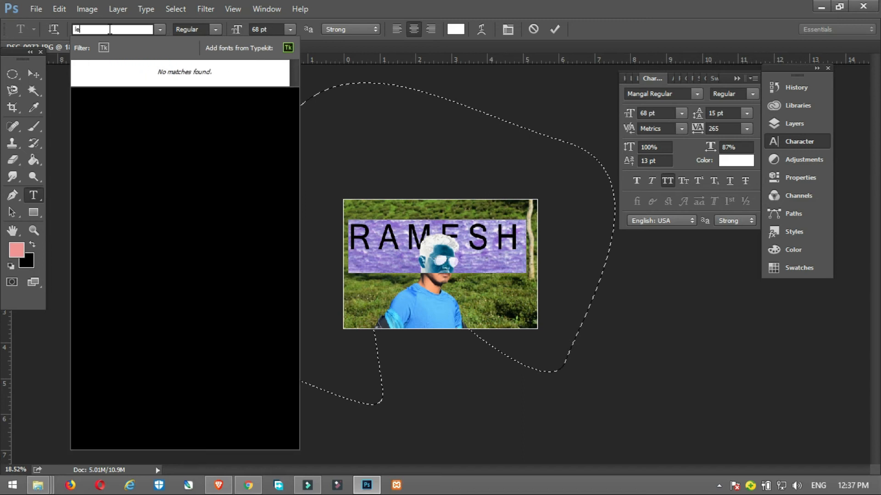
{"action": "type", "text": "mon"}
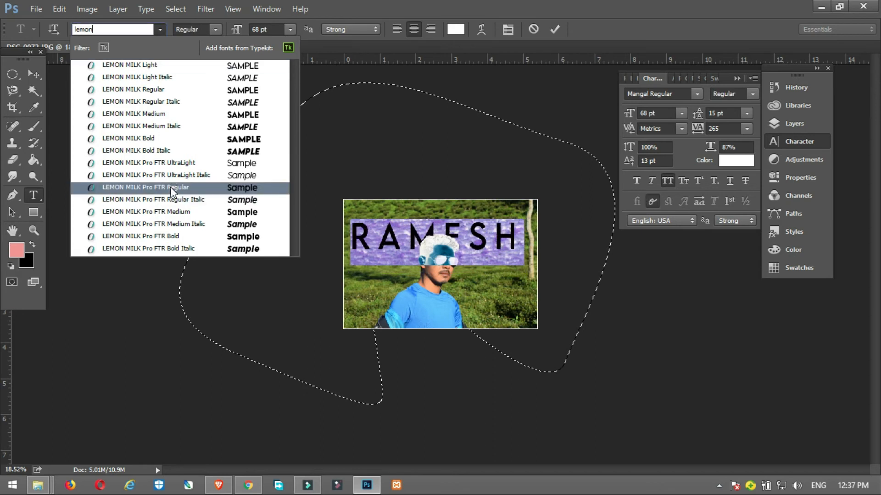
{"action": "left_click", "coordinate": [176, 237]}
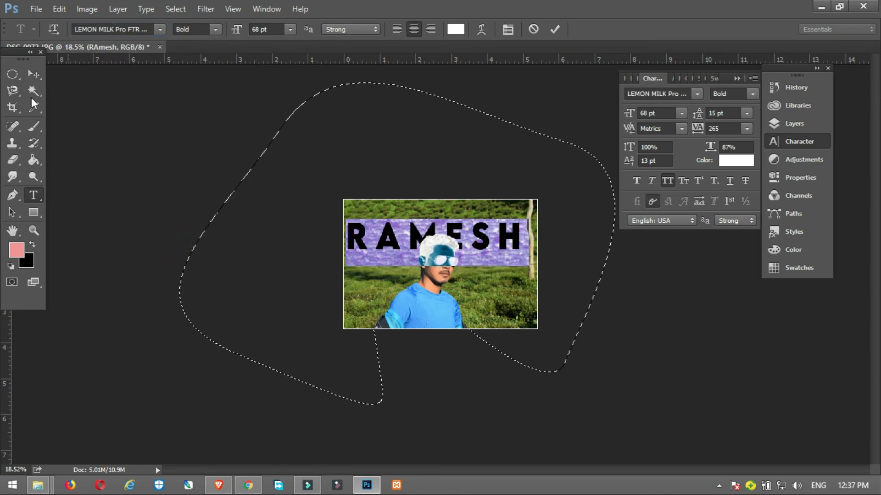
- Nudge the name text slightly to the right to centre it over the photo and deselect its layer
{"action": "left_click", "coordinate": [33, 74]}
{"action": "left_click_drag", "start_coordinate": [474, 237], "coordinate": [478, 239]}
{"action": "left_click", "coordinate": [114, 110]}
{"action": "scroll", "coordinate": [435, 198], "scroll_direction": "down", "scroll_amount": 1}
{"action": "scroll", "coordinate": [496, 254], "scroll_direction": "up", "scroll_amount": 5}
{"action": "key", "text": "space"}
{"action": "left_click", "coordinate": [601, 260]}
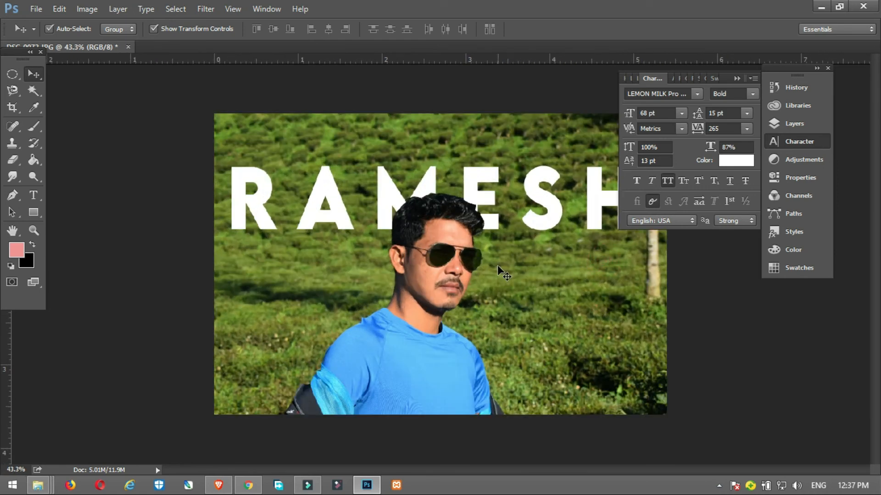
- Add a second white text reading VLOGS and set its font style to LEMON MILK Pro FTR Regular
{"action": "key", "text": "t"}
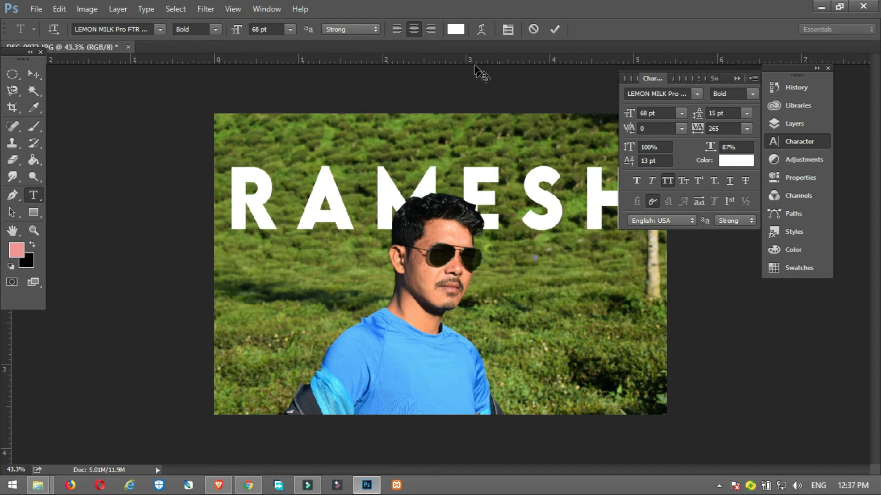
{"action": "type", "text": "VLO"}
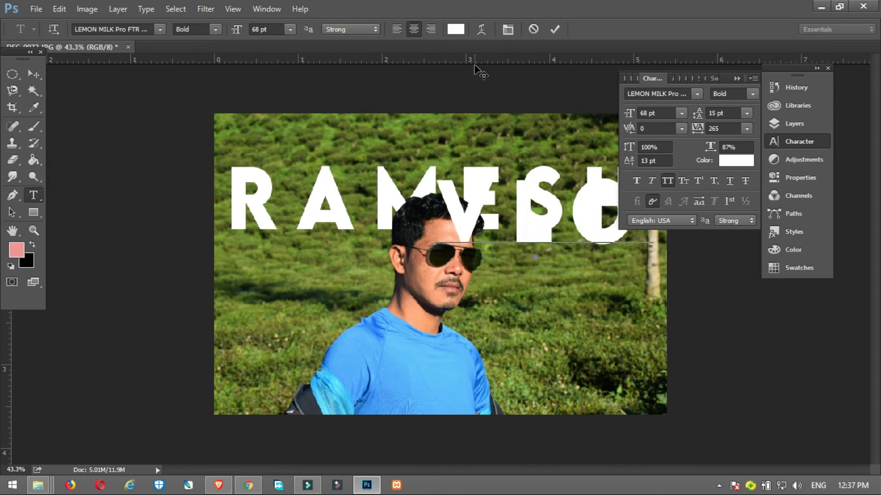
{"action": "type", "text": "G"}
{"action": "key", "text": "ctrl+a"}
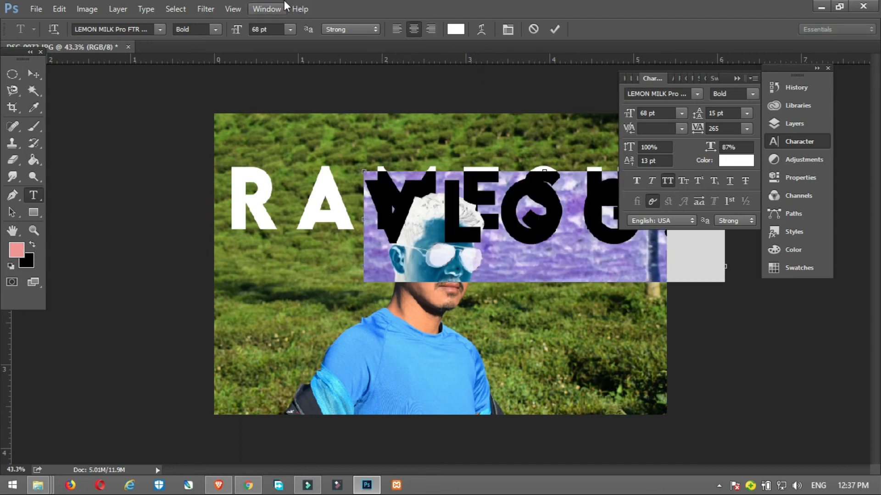
{"action": "left_click", "coordinate": [216, 30]}
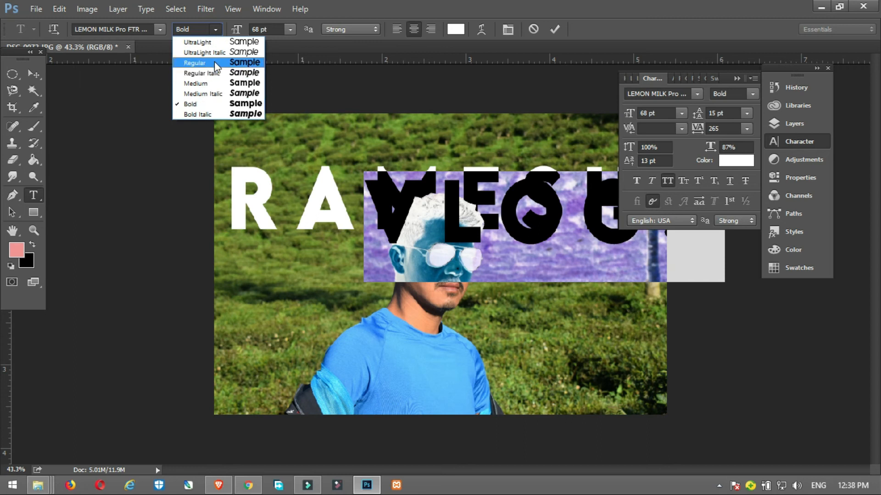
{"action": "left_click", "coordinate": [215, 63]}
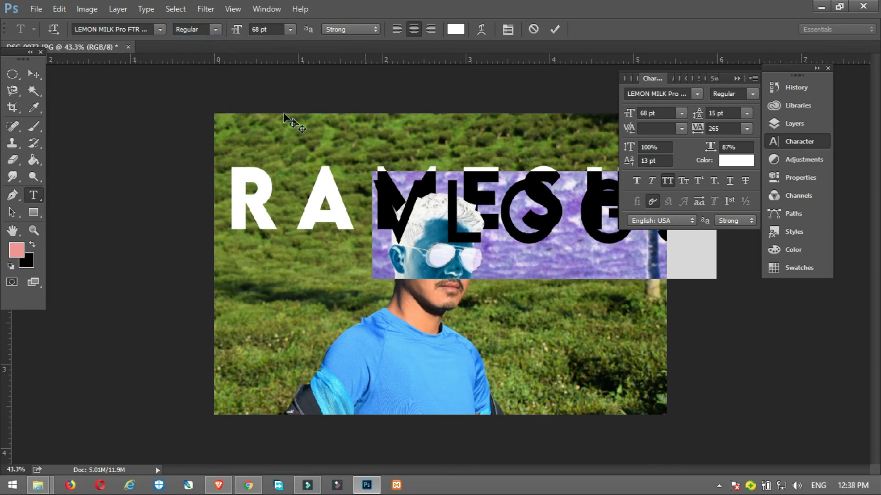
- Reduce the VLOGS text to 23 pt and place it beside the man's face, below the name's last letters
{"action": "left_click_drag", "start_coordinate": [232, 36], "coordinate": [205, 40]}
{"action": "left_click_drag", "start_coordinate": [546, 283], "coordinate": [578, 307]}
{"action": "left_click", "coordinate": [37, 75]}
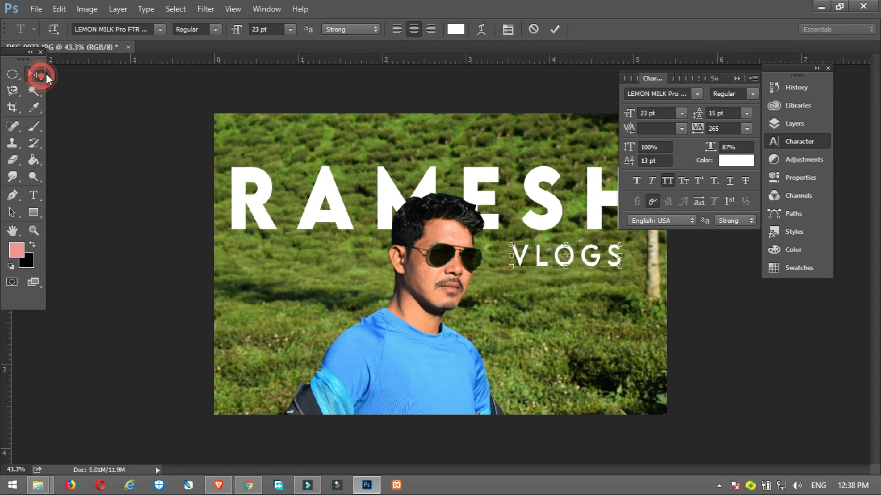
- Draw a thin white rectangle about 405 px wide and 10 px high as an underline beneath the VLOGS text
{"action": "left_click", "coordinate": [39, 211]}
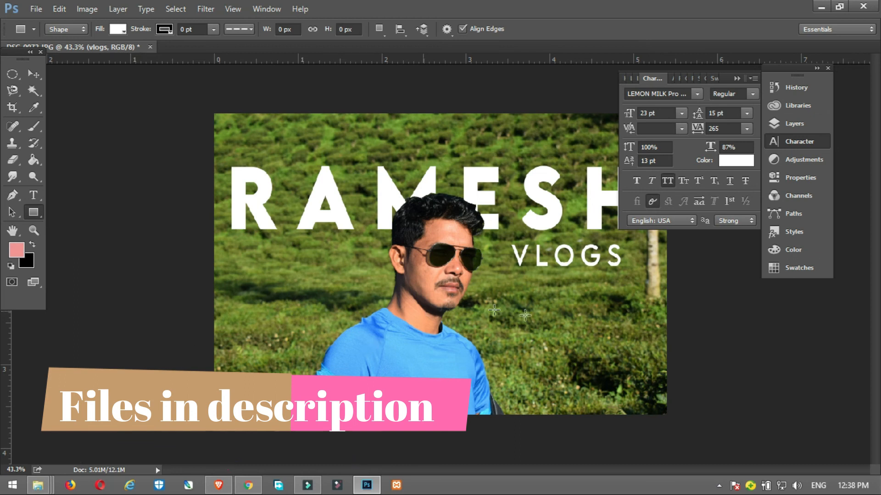
{"action": "left_click_drag", "start_coordinate": [511, 275], "coordinate": [624, 275]}
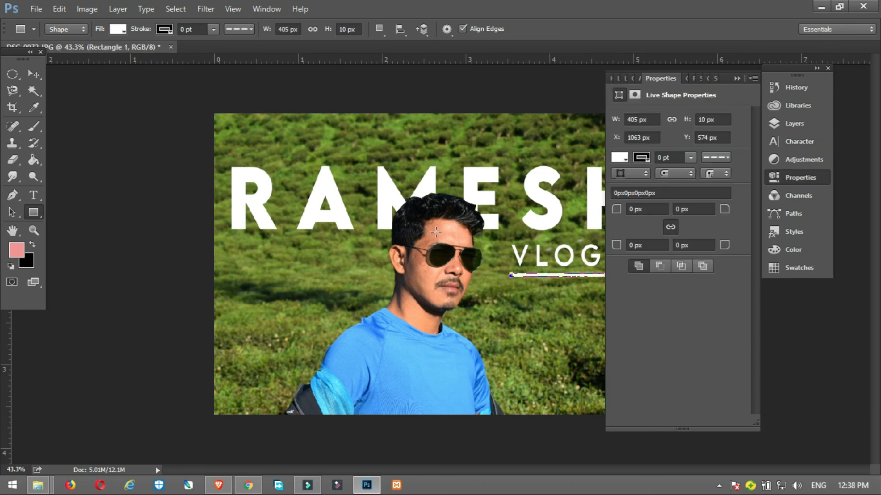
{"action": "left_click", "coordinate": [39, 77]}
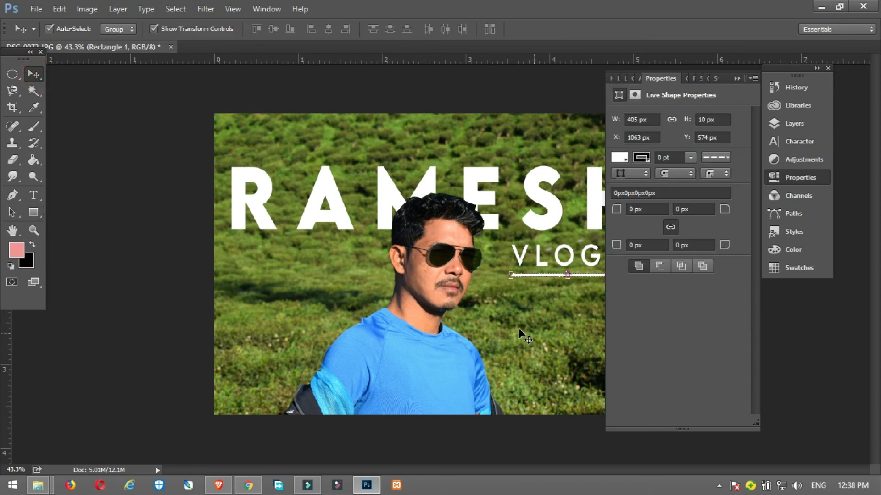
- Change the underline rectangle's fill colour to black (#000000) and deselect its layer
{"action": "left_click", "coordinate": [794, 124]}
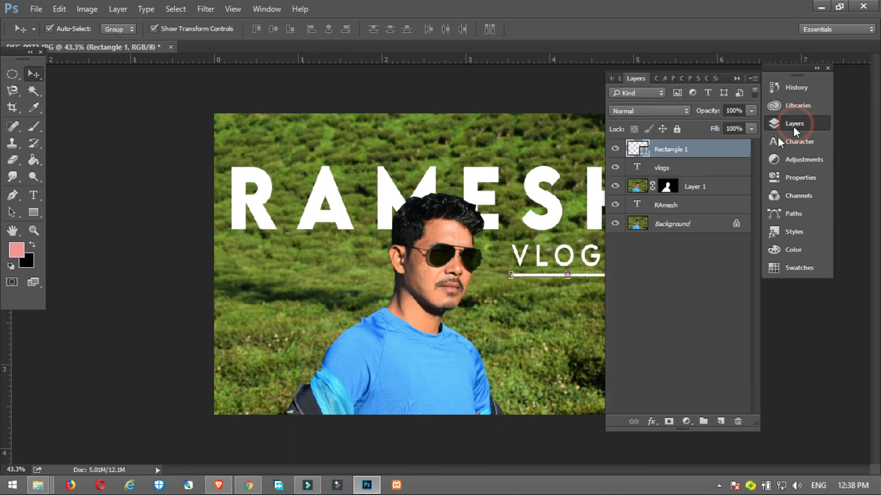
{"action": "double_click", "coordinate": [644, 153]}
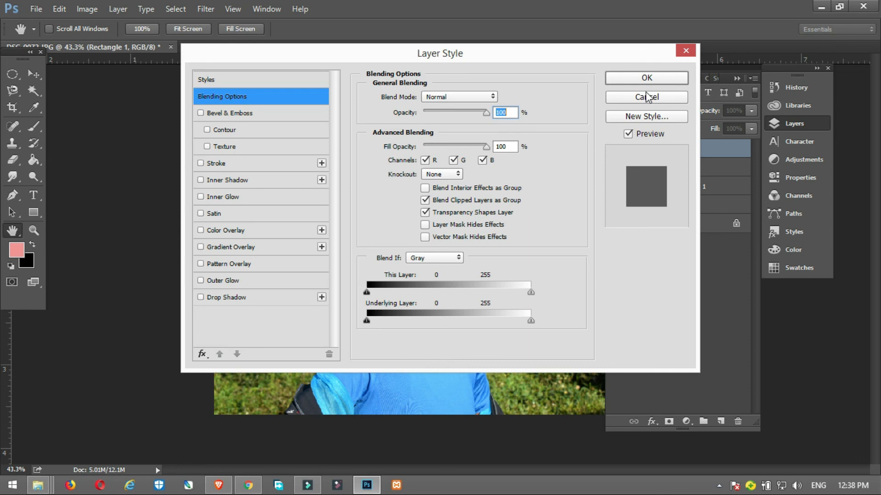
{"action": "left_click", "coordinate": [648, 97]}
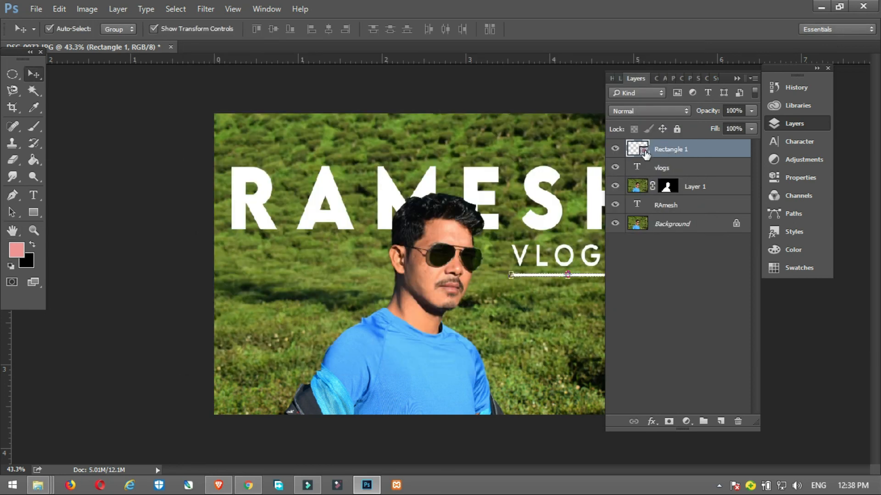
{"action": "double_click", "coordinate": [645, 150]}
{"action": "left_click_drag", "start_coordinate": [590, 356], "coordinate": [684, 429]}
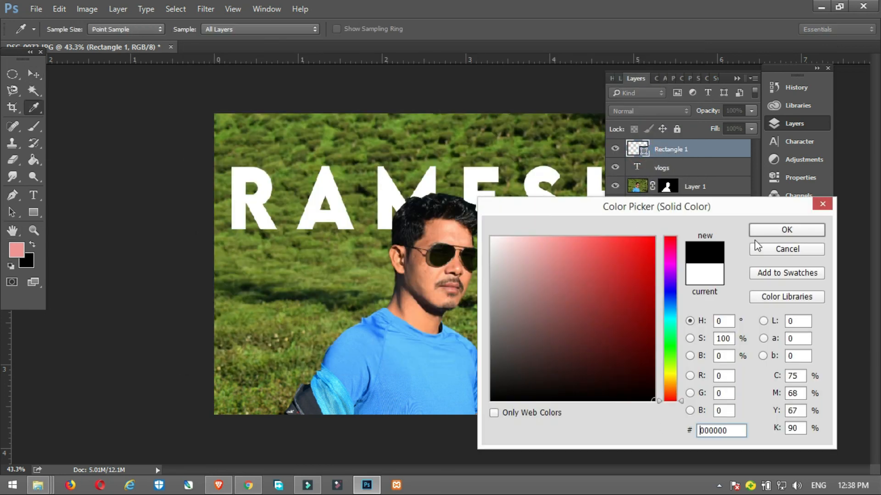
{"action": "left_click", "coordinate": [774, 230]}
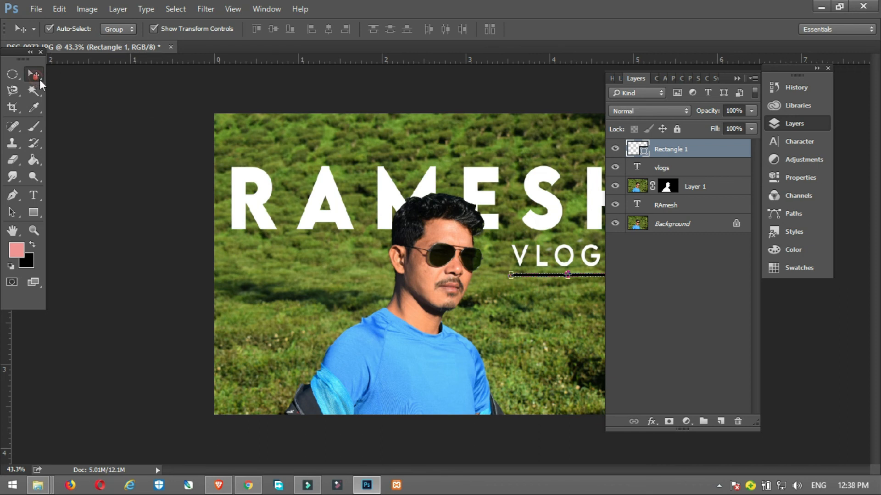
{"action": "left_click", "coordinate": [208, 114]}
{"action": "scroll", "coordinate": [465, 177], "scroll_direction": "down", "scroll_amount": 3}
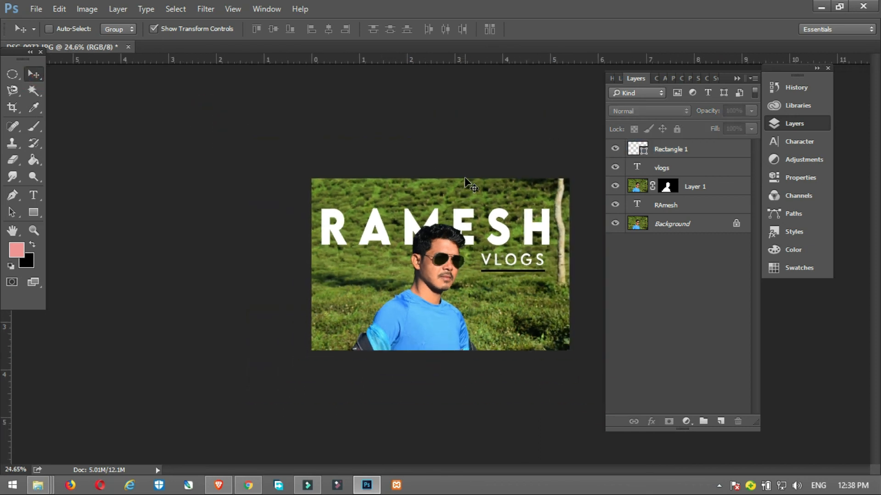
{"action": "scroll", "coordinate": [464, 177], "scroll_direction": "up", "scroll_amount": 2}
{"action": "scroll", "coordinate": [465, 177], "scroll_direction": "down", "scroll_amount": 2}
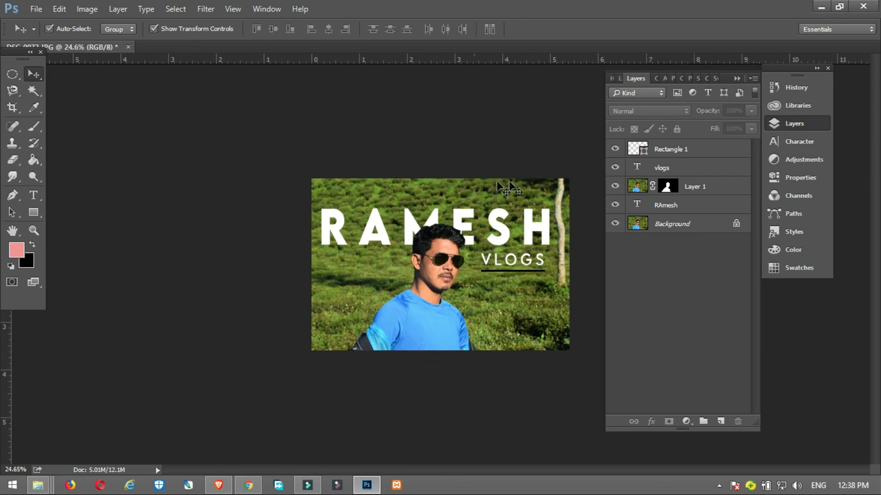